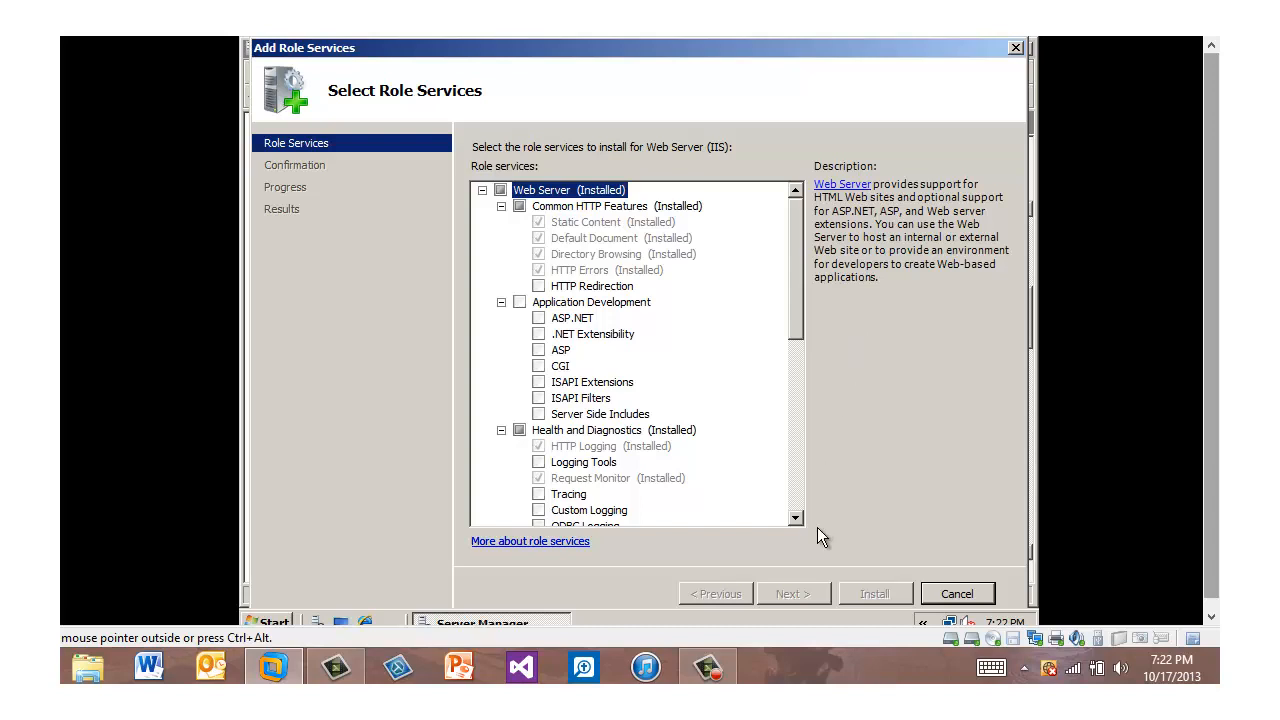
# Step: Install the IP and Domain Restrictions role service under Security for Web Server (IIS) and close the wizard
pyautogui.scroll(-5, 801, 519)
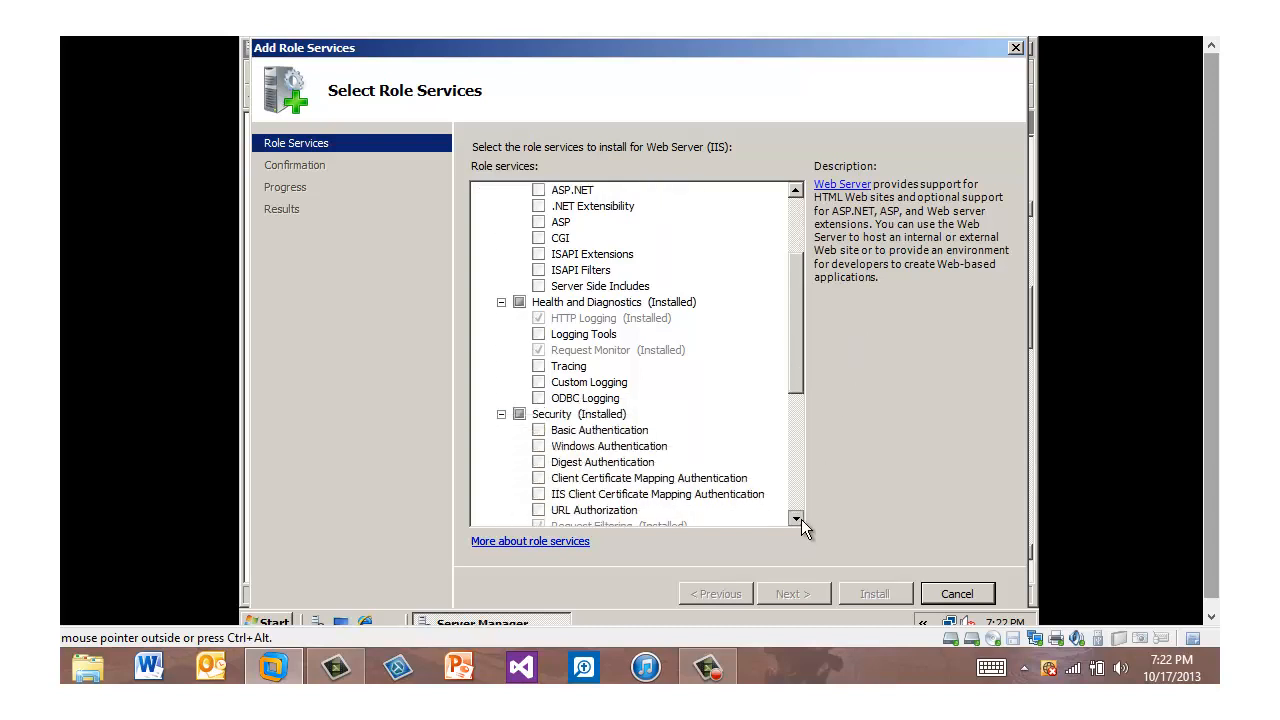
pyautogui.click(538, 414)
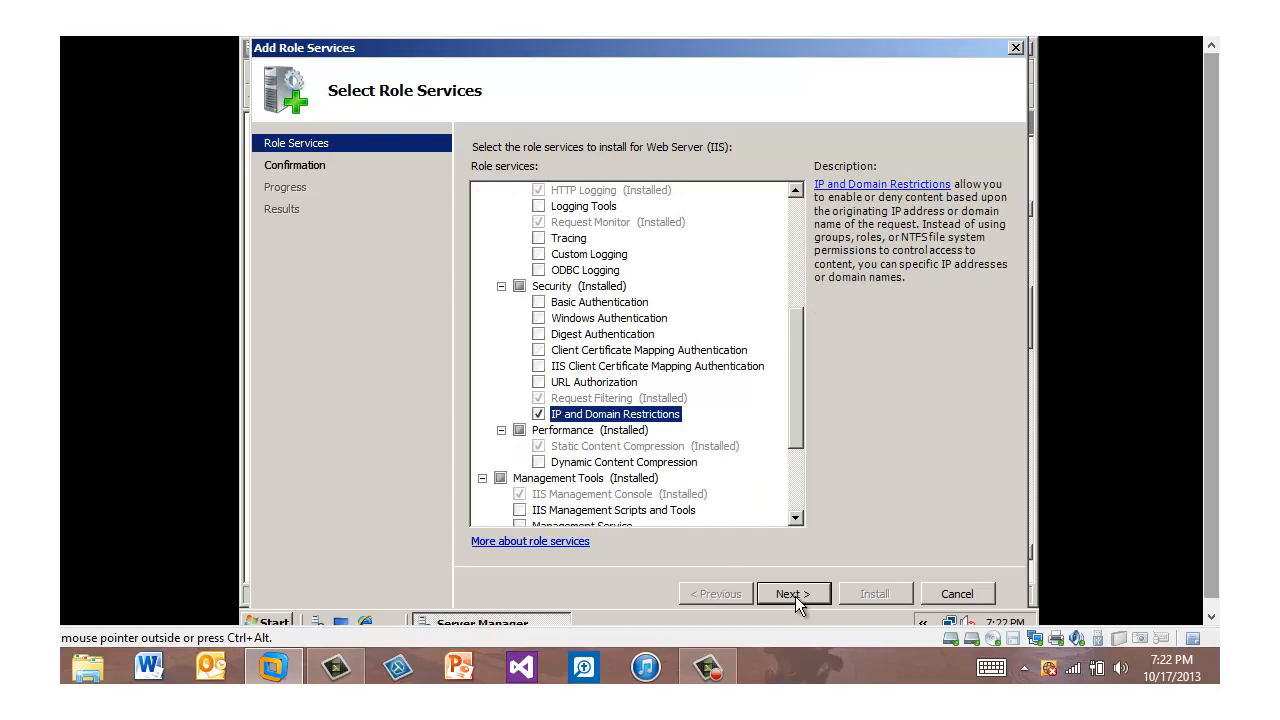
pyautogui.click(795, 596)
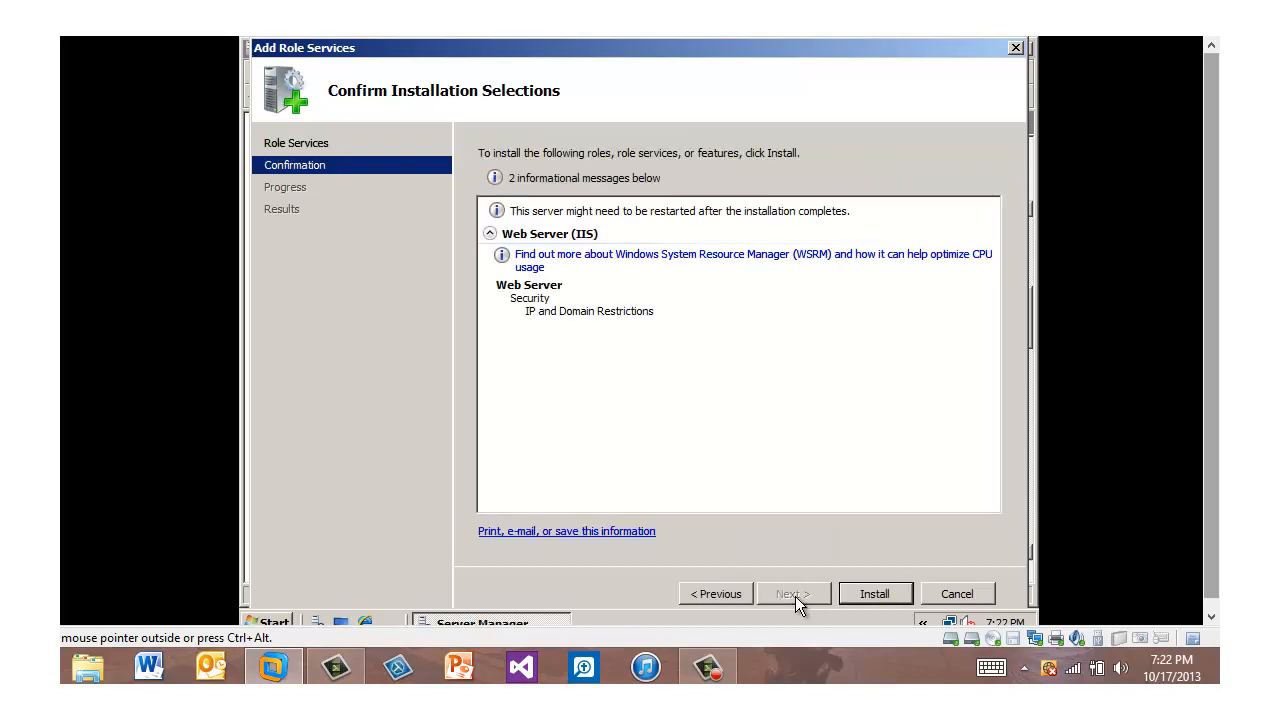
pyautogui.click(886, 594)
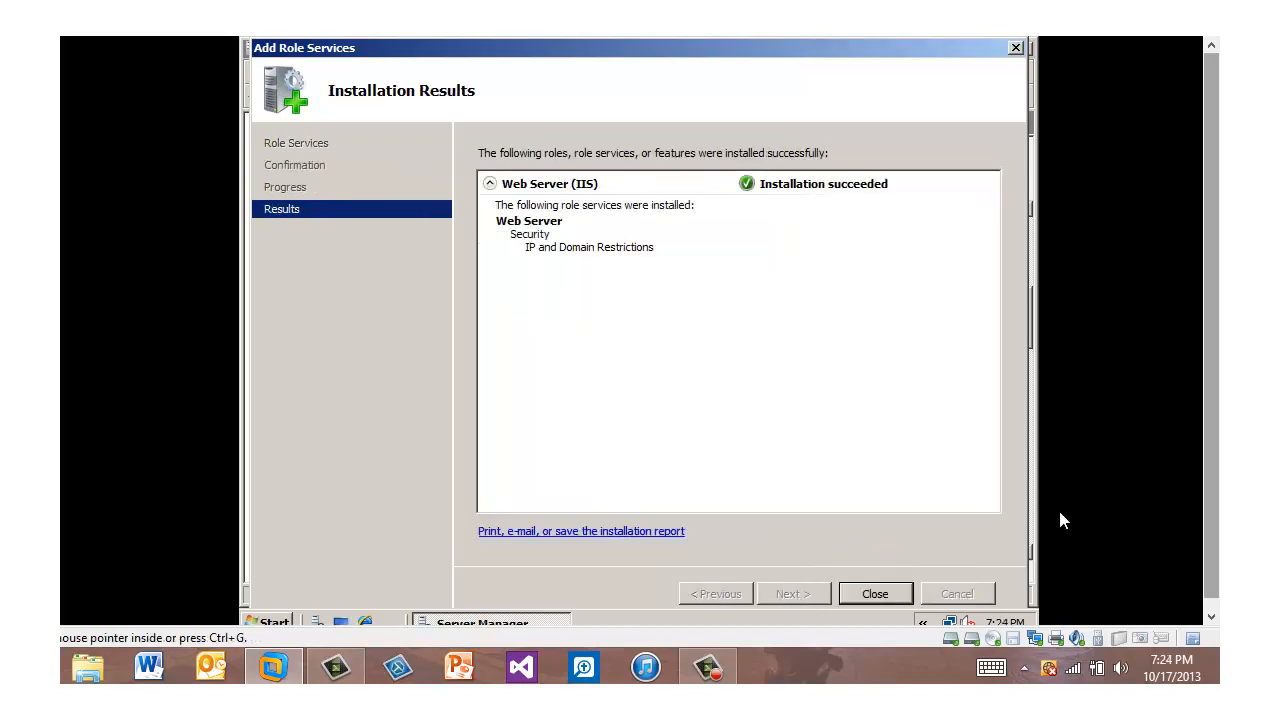
pyautogui.click(875, 595)
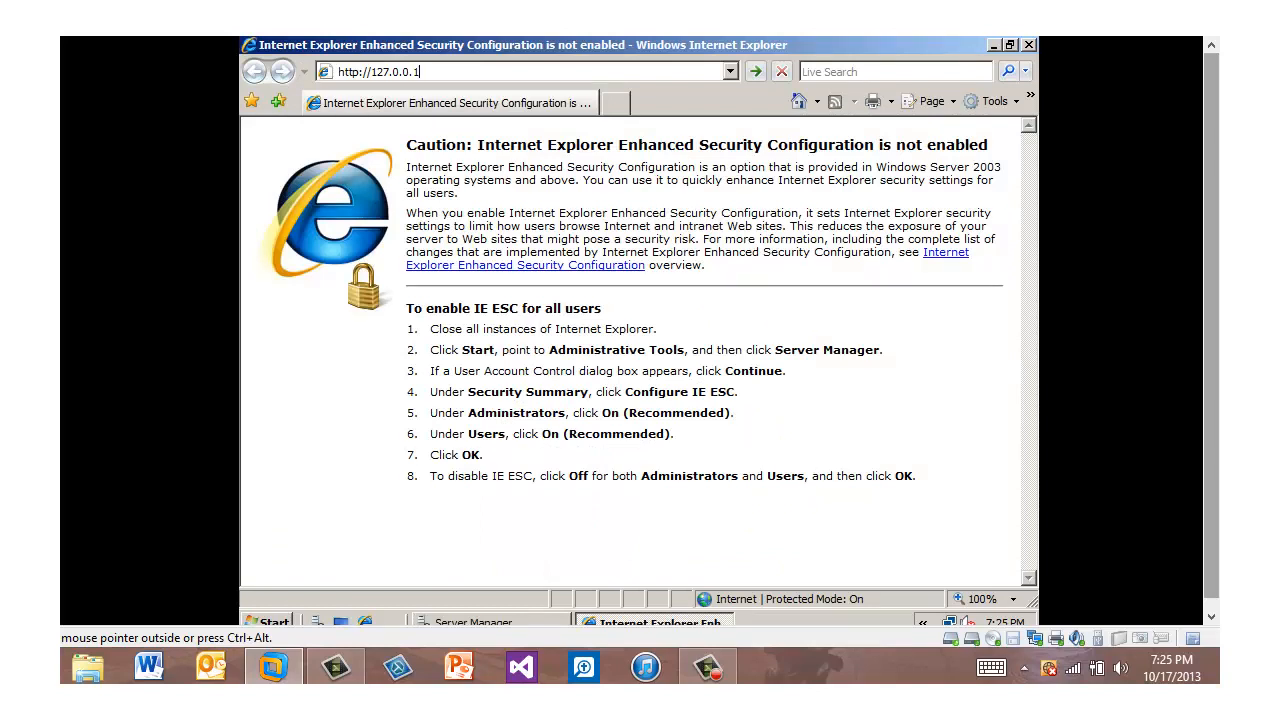
pyautogui.press('Return')
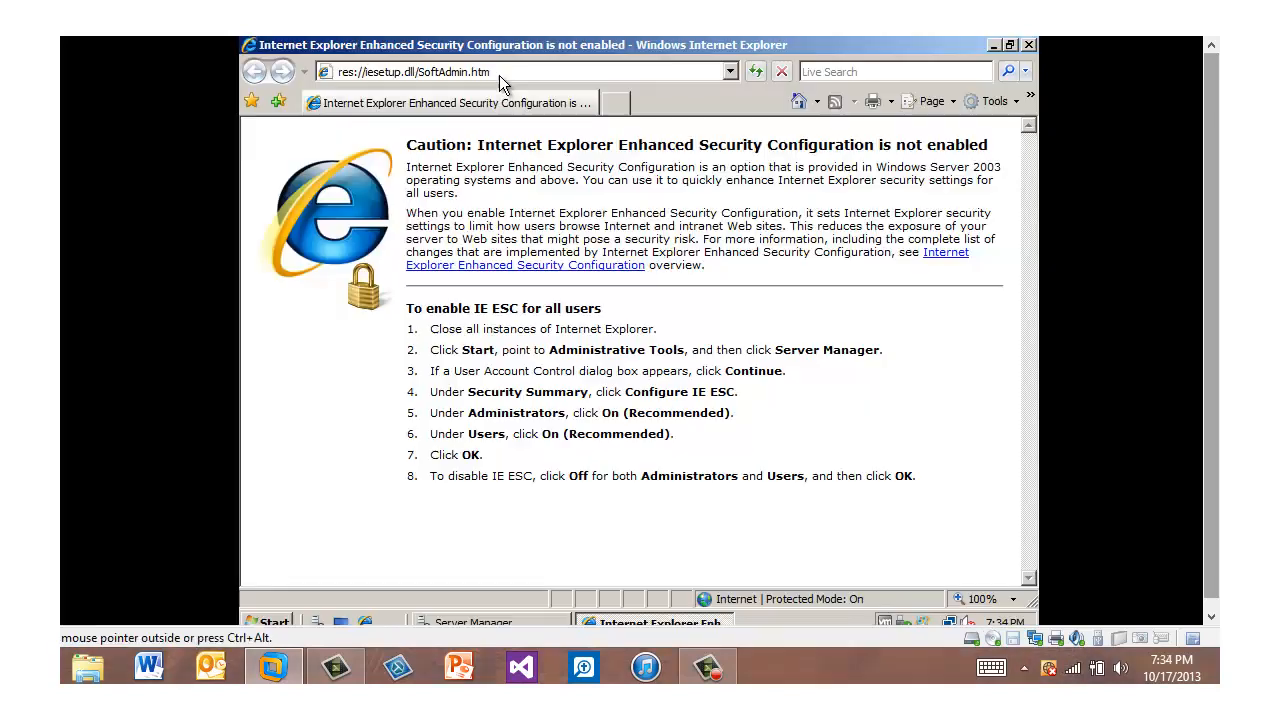
pyautogui.click(493, 71)
pyautogui.press('BackSpace')
pyautogui.rightClick(366, 73)
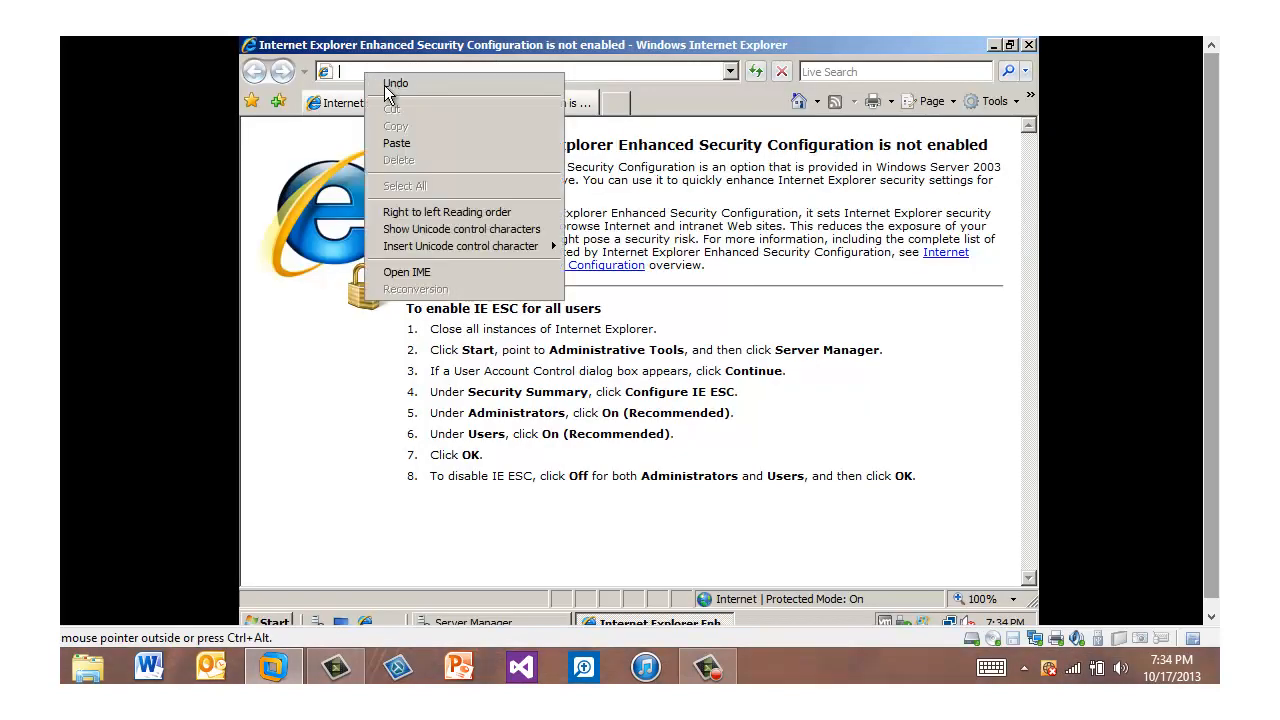
pyautogui.click(397, 143)
pyautogui.press('Return')
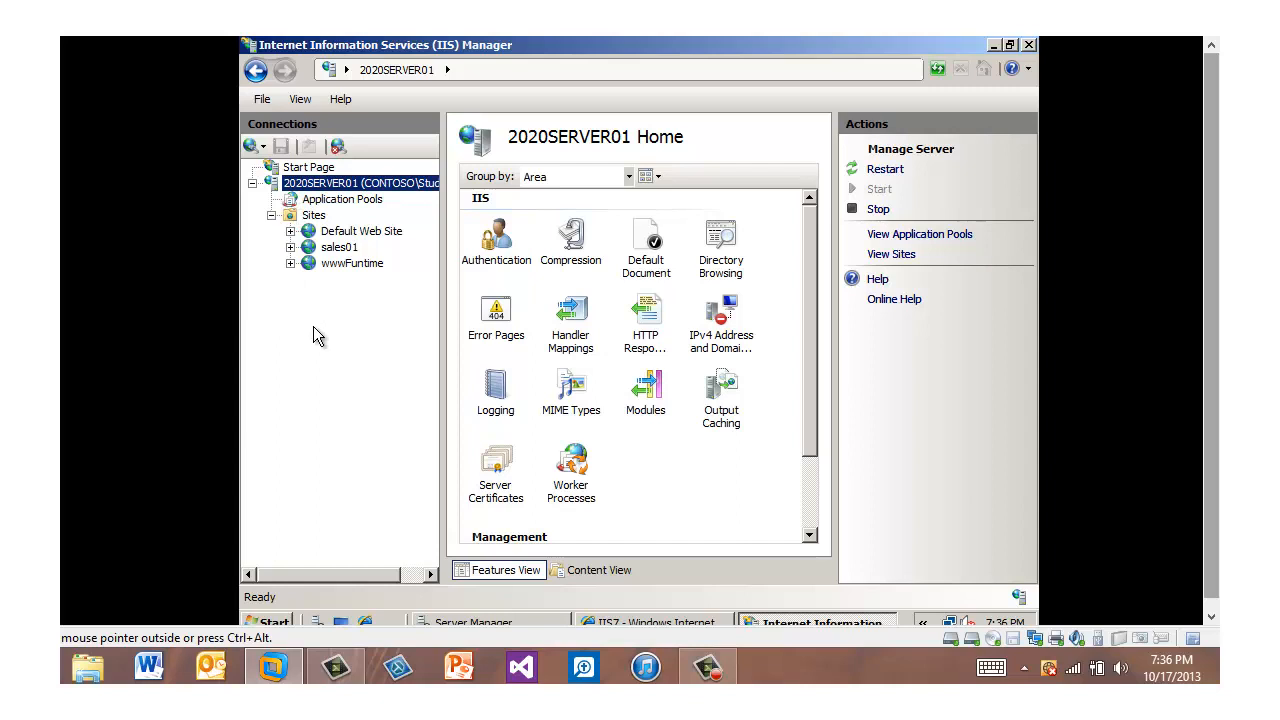
# Step: In the Default Web Site's IPv4 Address and Domain Restrictions, set access for unspecified clients to Deny
pyautogui.click(360, 238)
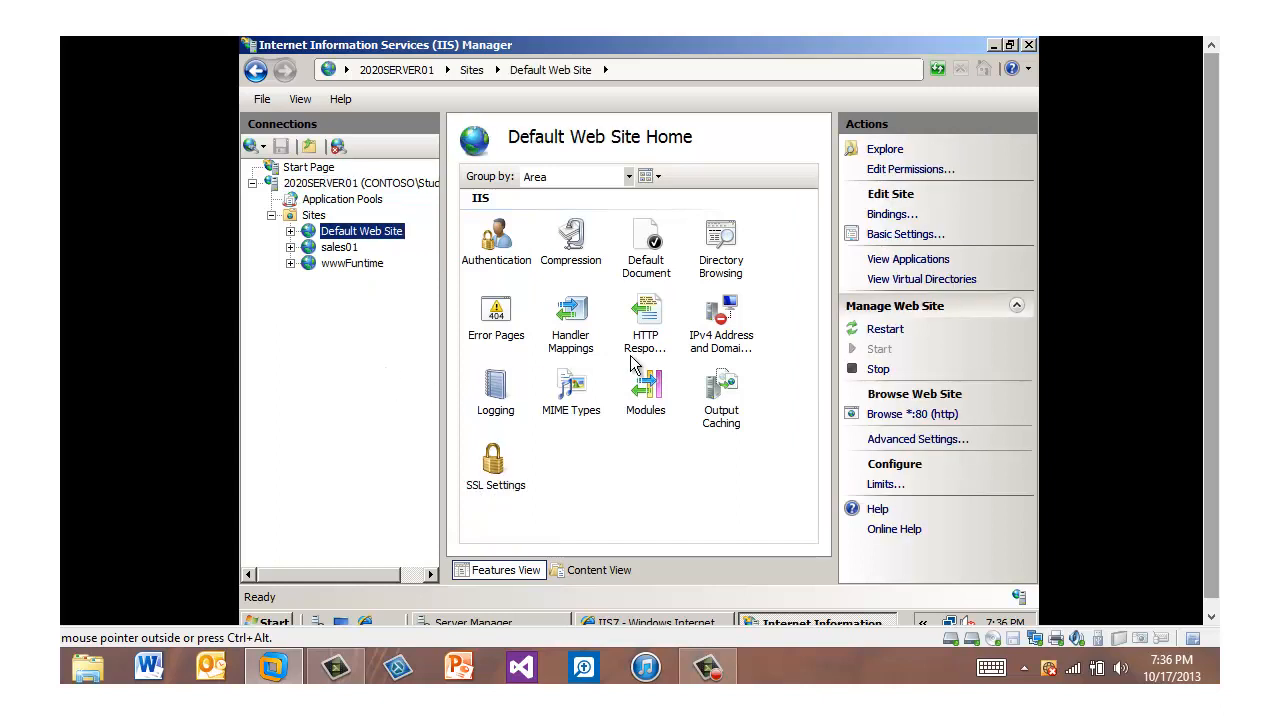
pyautogui.doubleClick(725, 335)
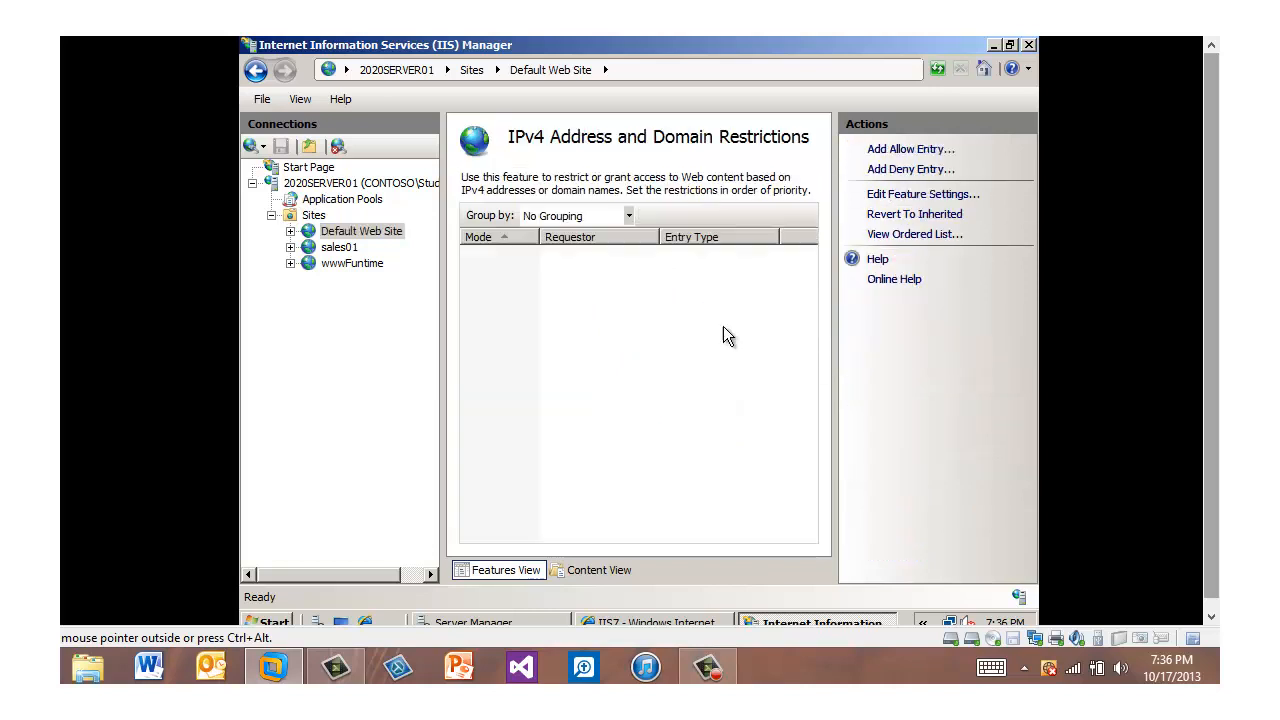
pyautogui.click(888, 197)
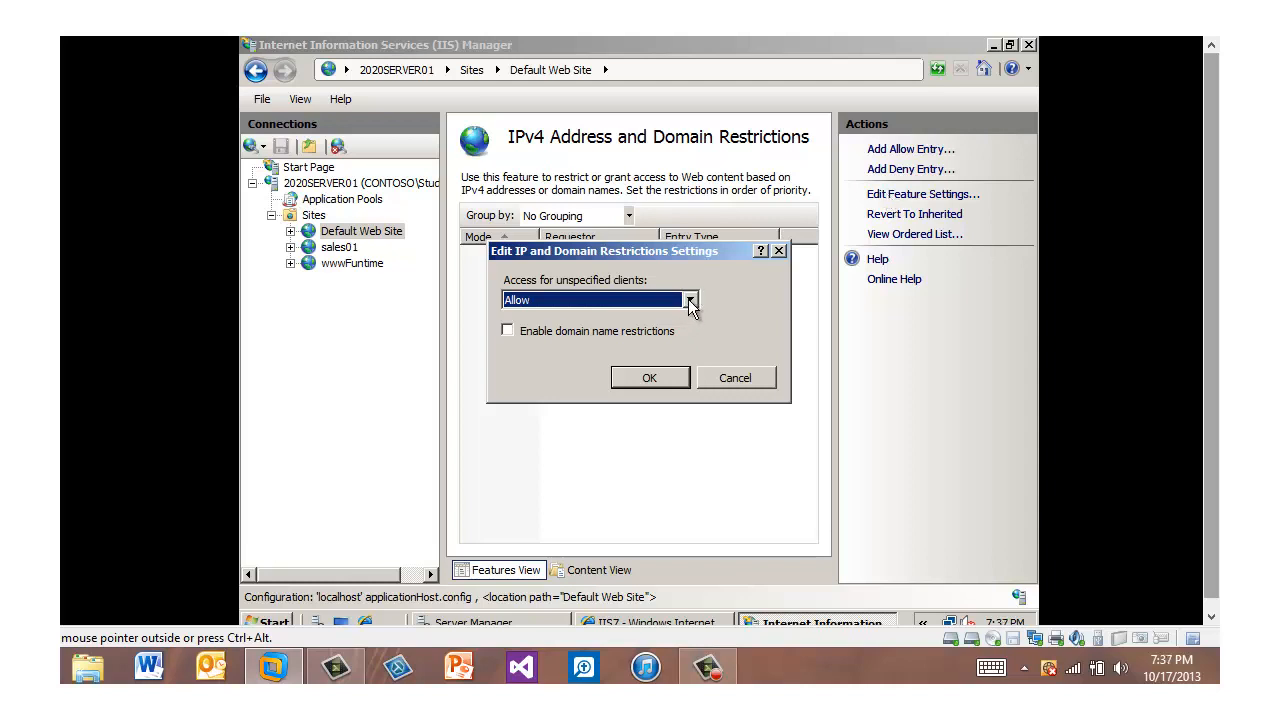
pyautogui.click(690, 301)
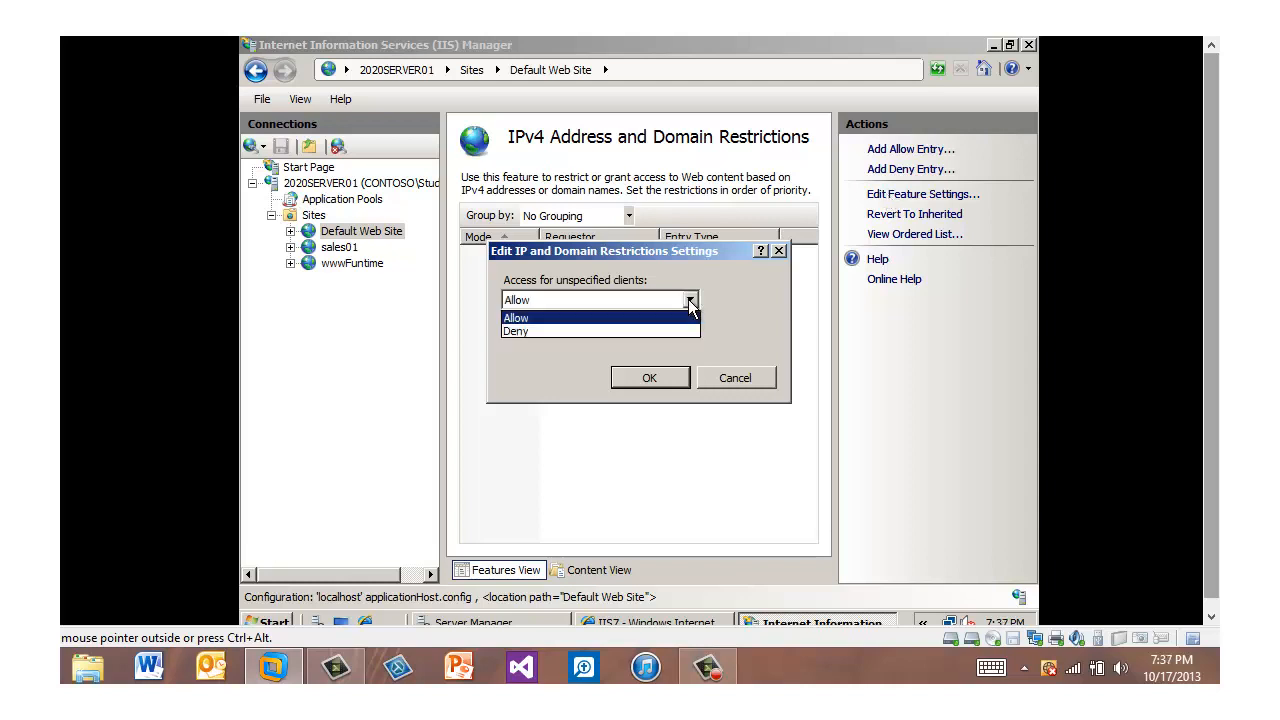
pyautogui.click(617, 333)
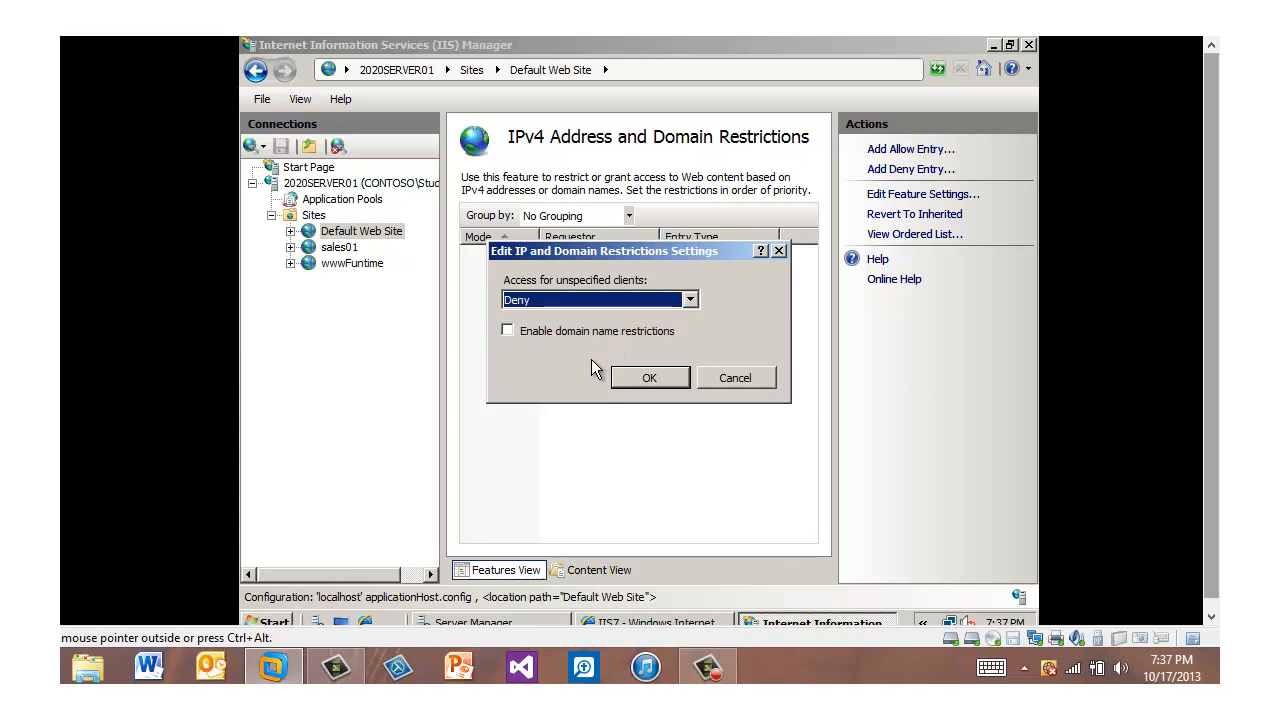
pyautogui.click(648, 382)
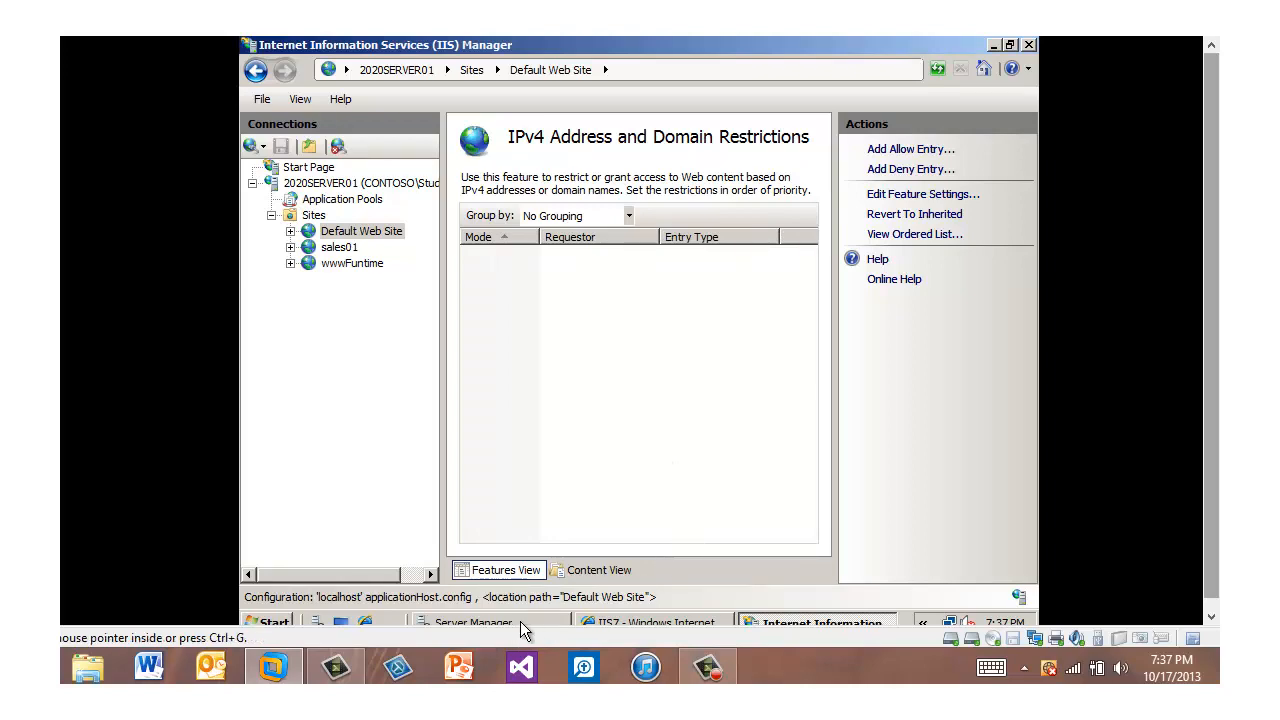
# Step: Reload the default web site in the browser on the web server and on the second server to test the restriction
pyautogui.click(650, 622)
pyautogui.click(756, 72)
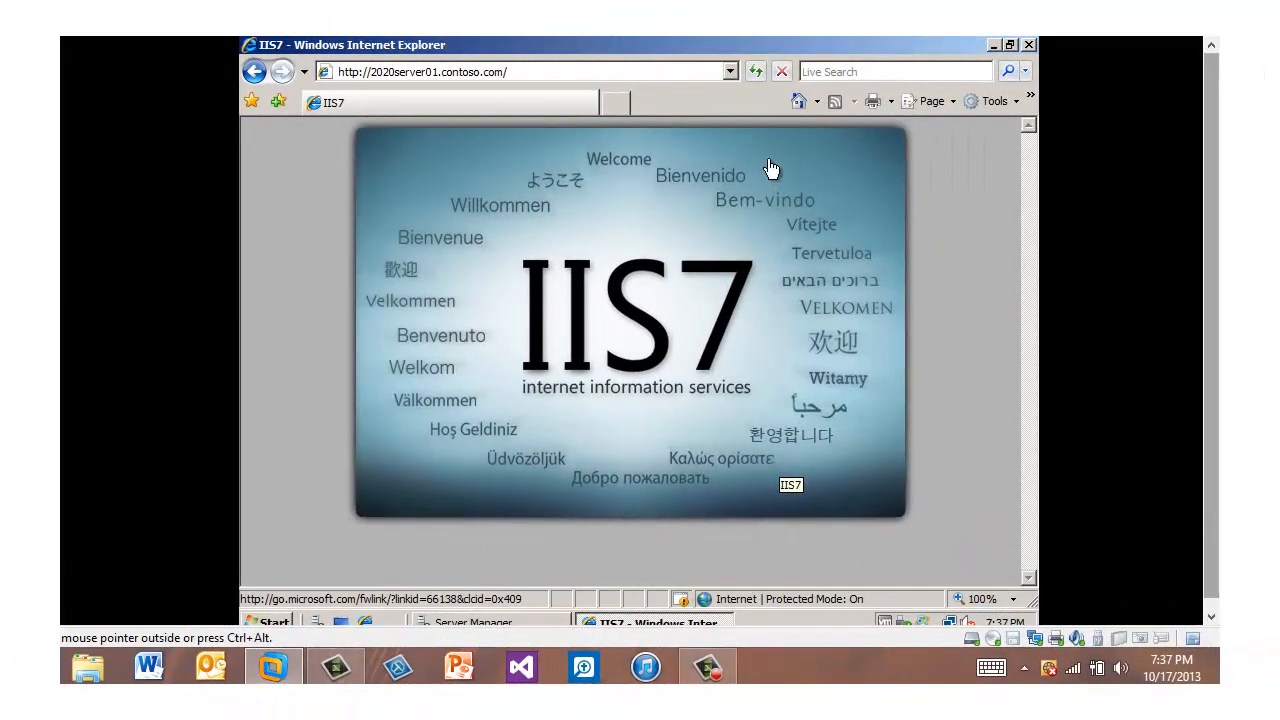
pyautogui.click(756, 75)
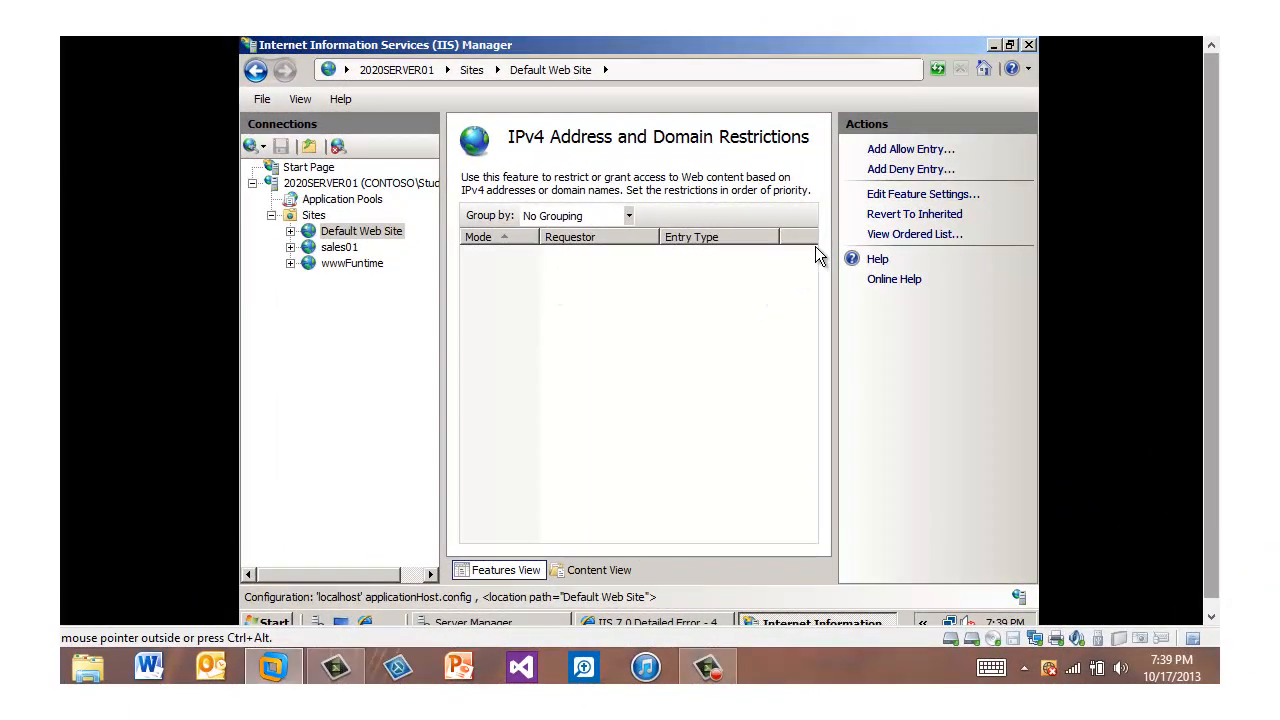
# Step: Add an allow restriction rule for the specific IPv4 address 127.0.0.1 to the Default Web Site
pyautogui.click(897, 150)
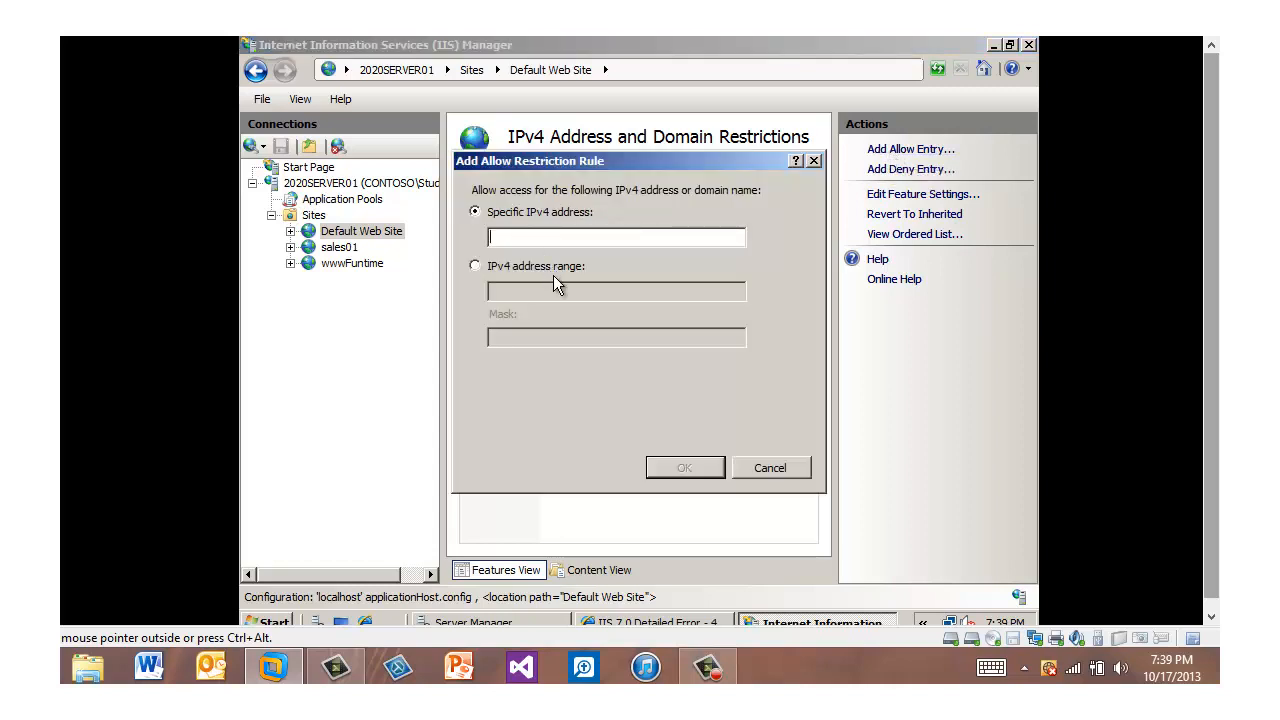
pyautogui.write('127.0.0.1')
pyautogui.click(691, 469)
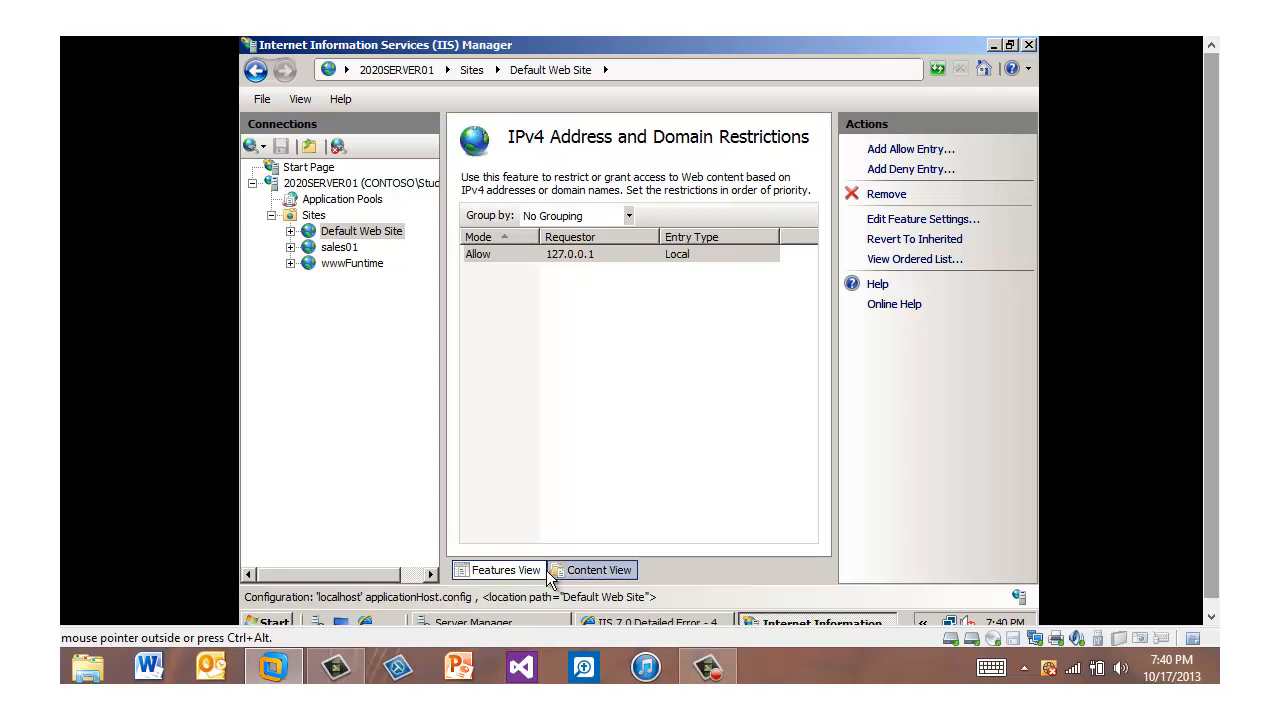
pyautogui.click(682, 621)
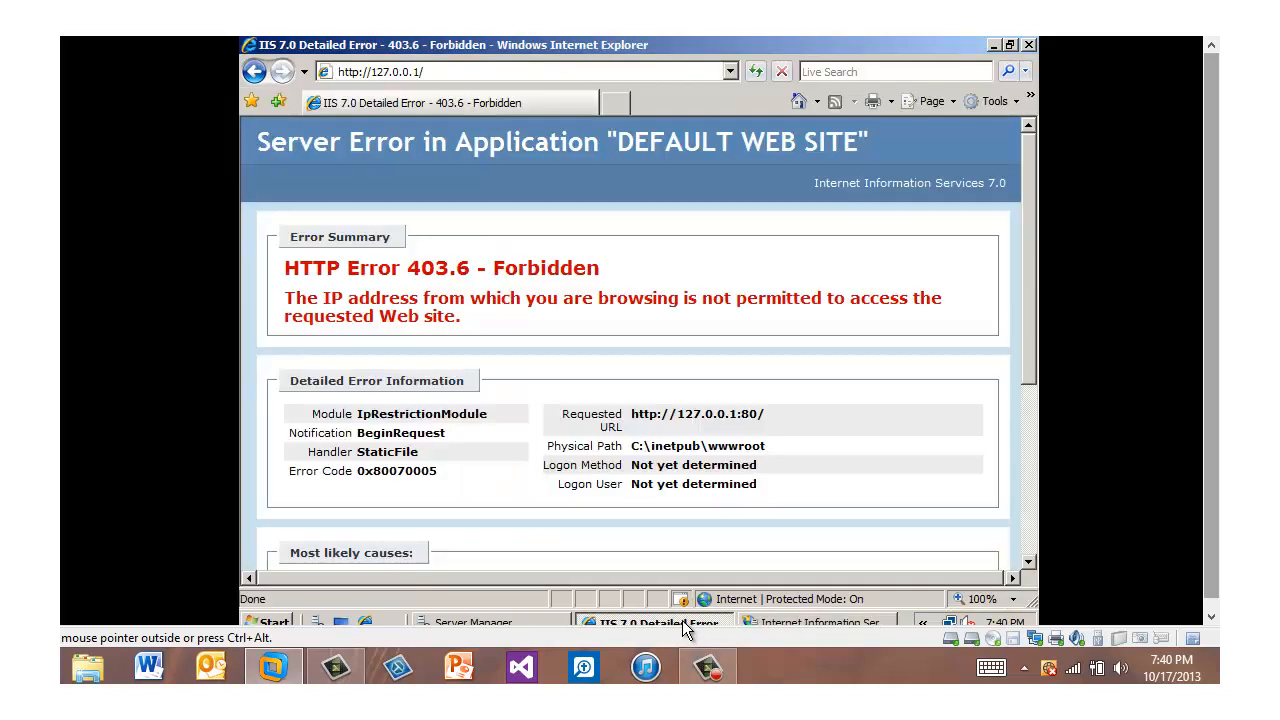
pyautogui.click(757, 73)
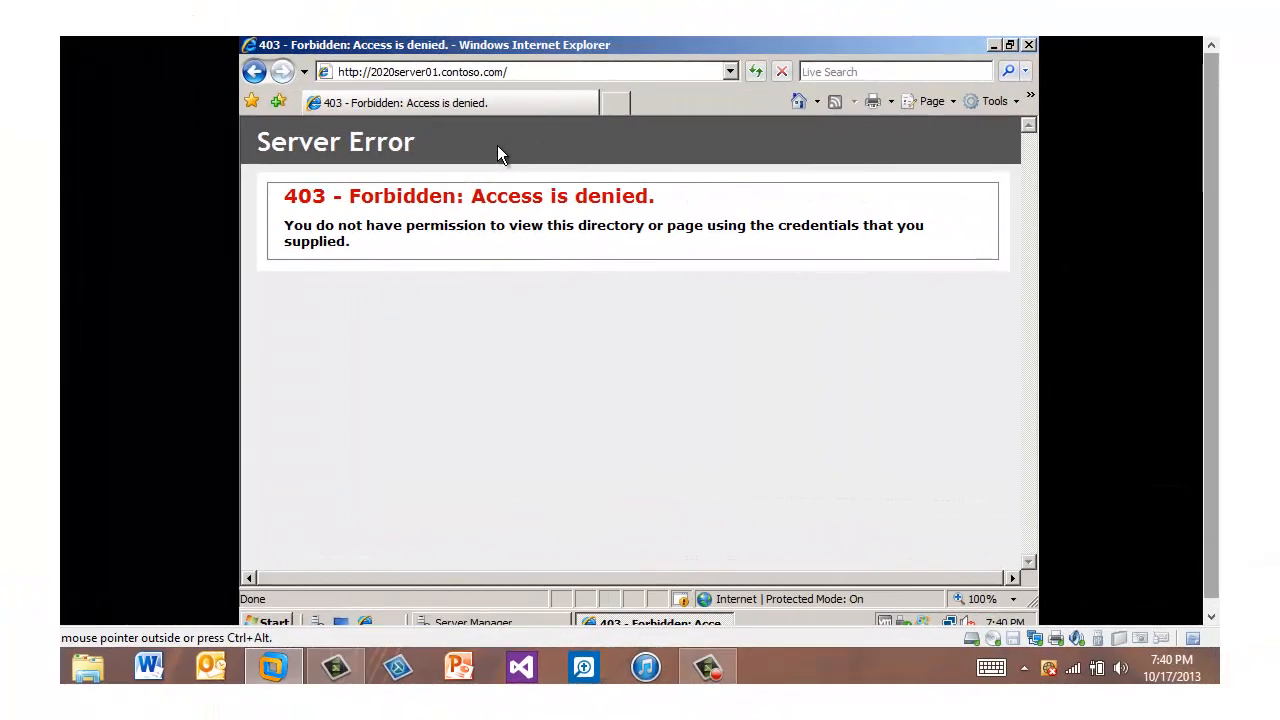
pyautogui.click(756, 73)
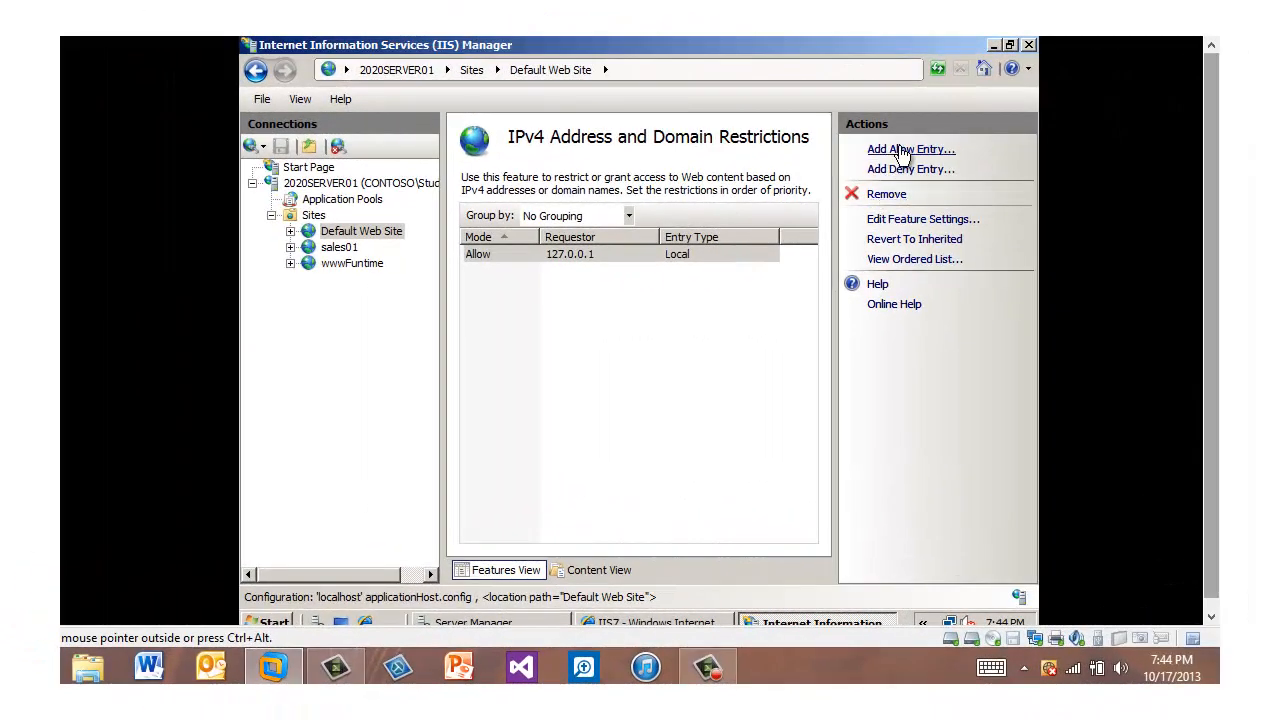
pyautogui.click(900, 150)
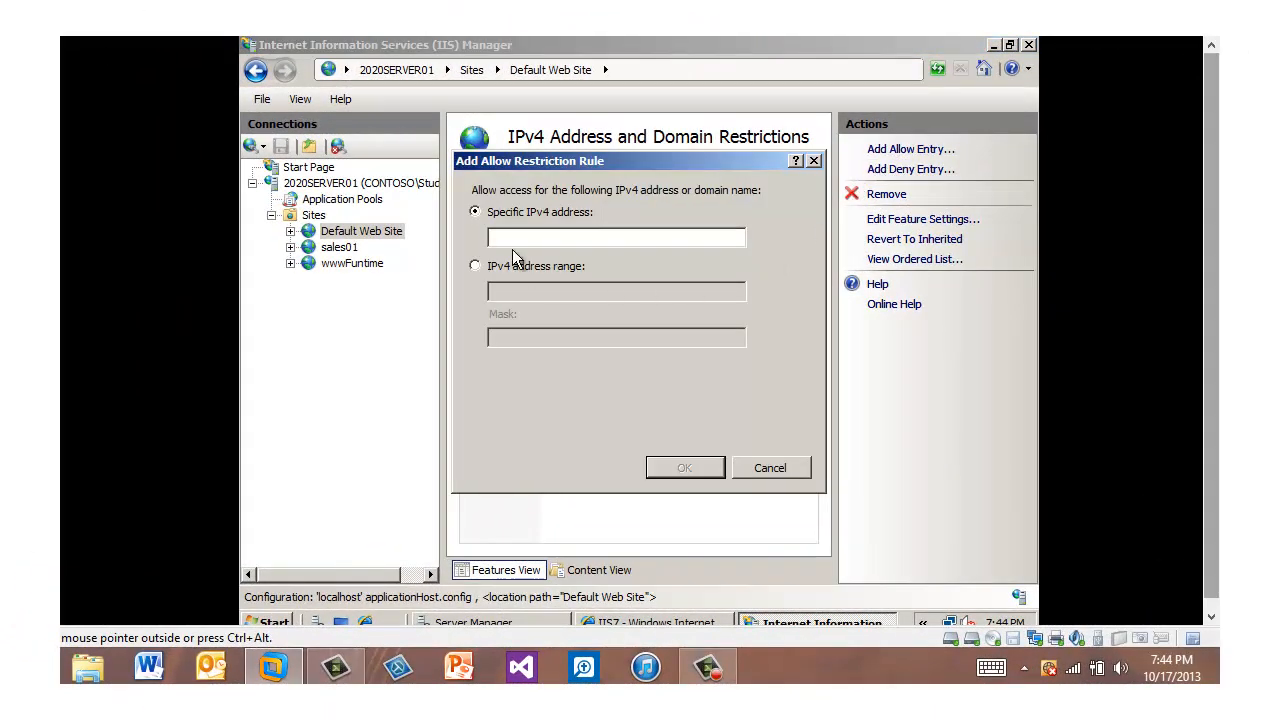
pyautogui.click(684, 467)
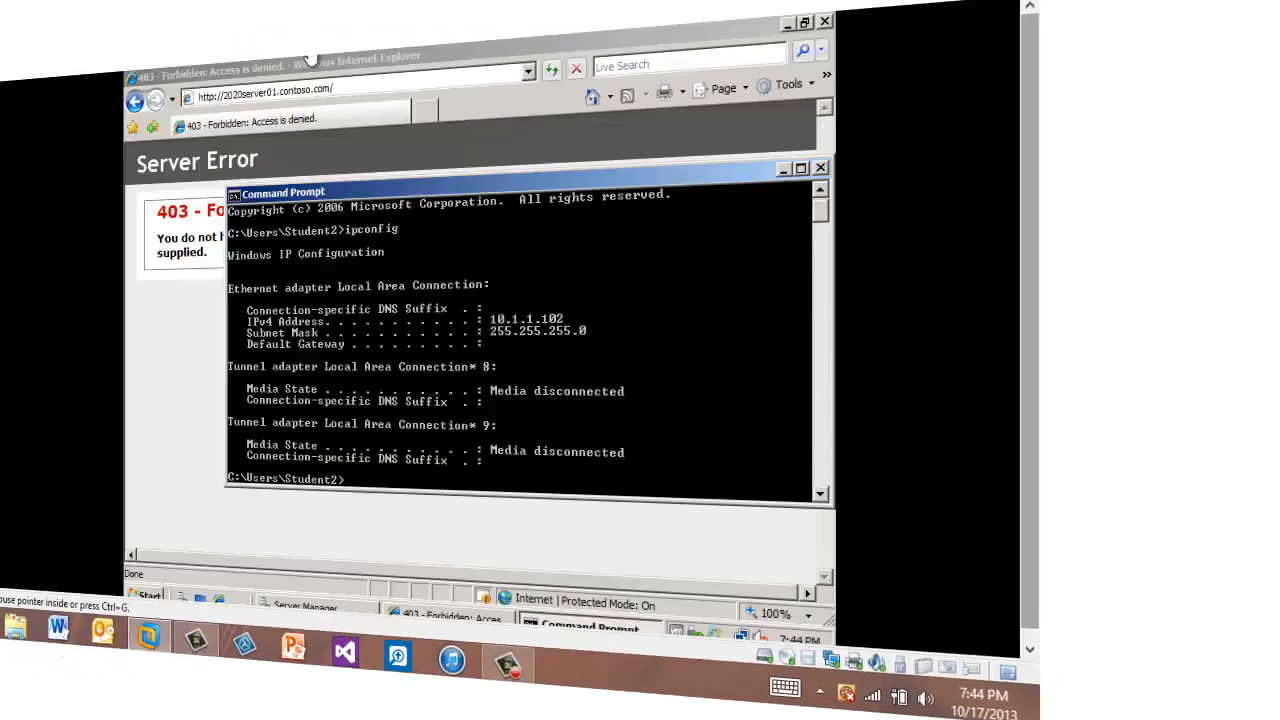
pyautogui.click(757, 72)
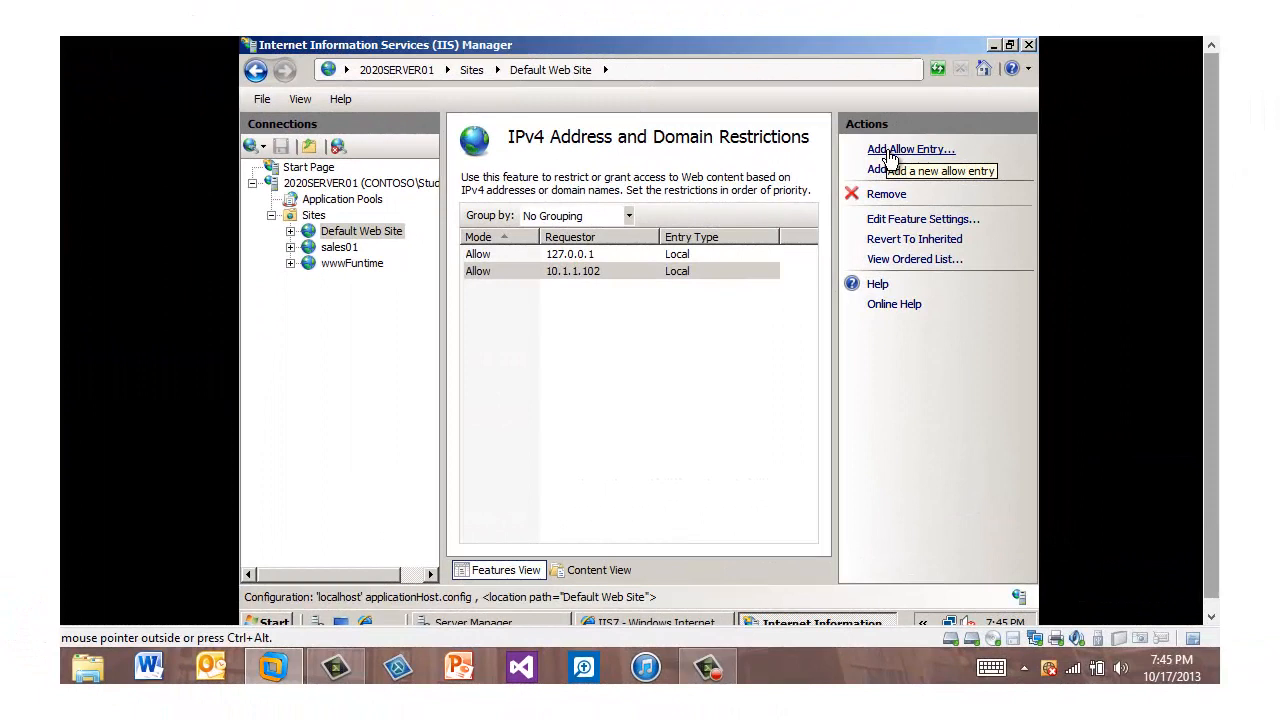
# Step: Add an allow restriction rule for the IPv4 address range 10.1.1.0 with its subnet mask
pyautogui.click(888, 156)
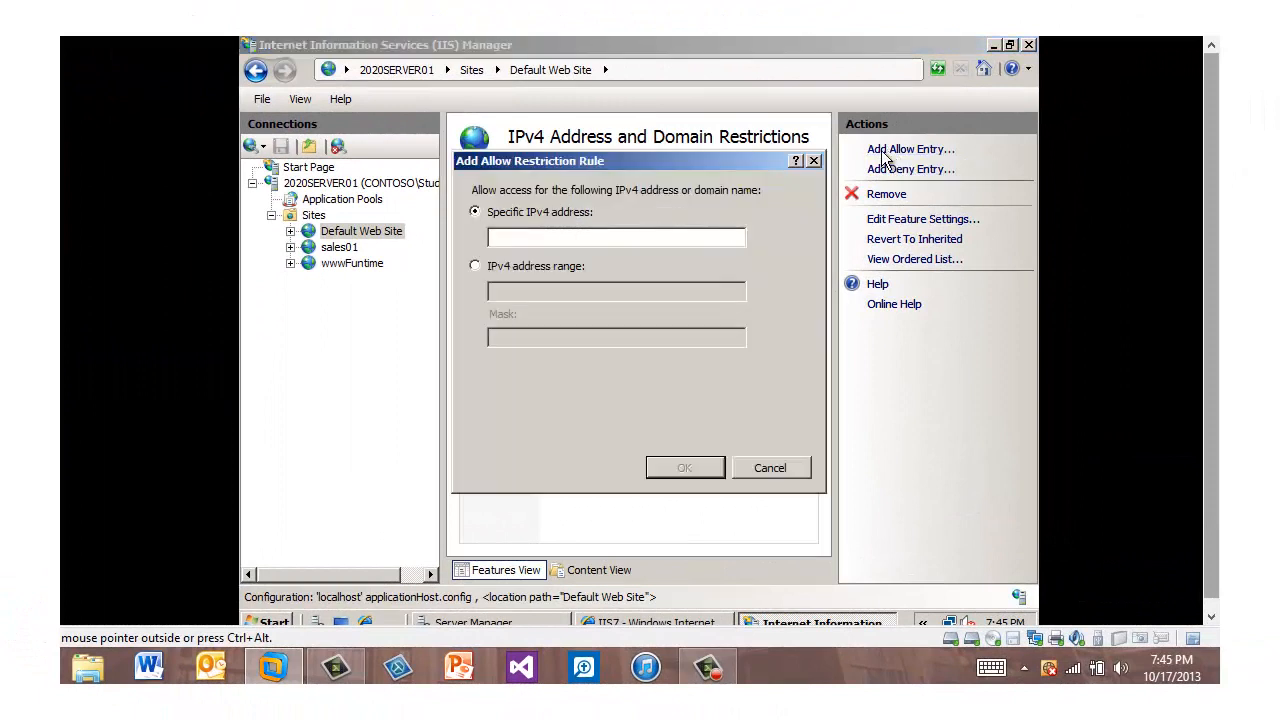
pyautogui.click(475, 266)
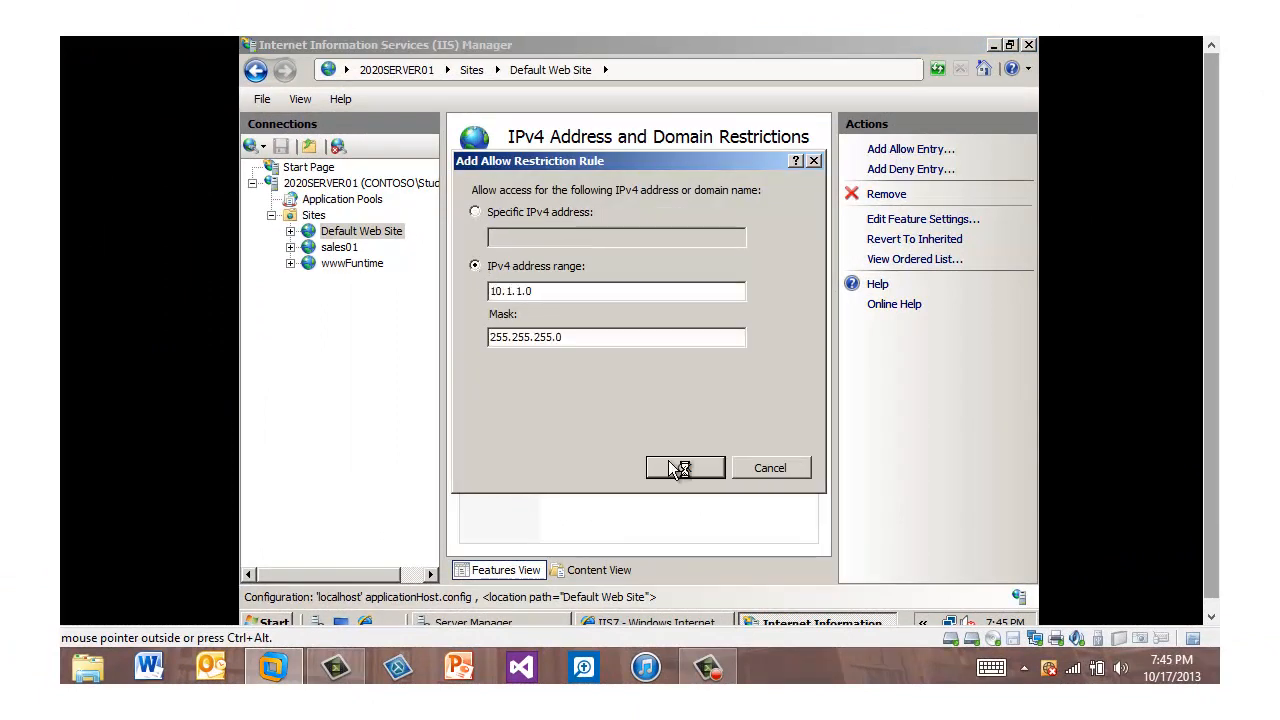
pyautogui.click(678, 468)
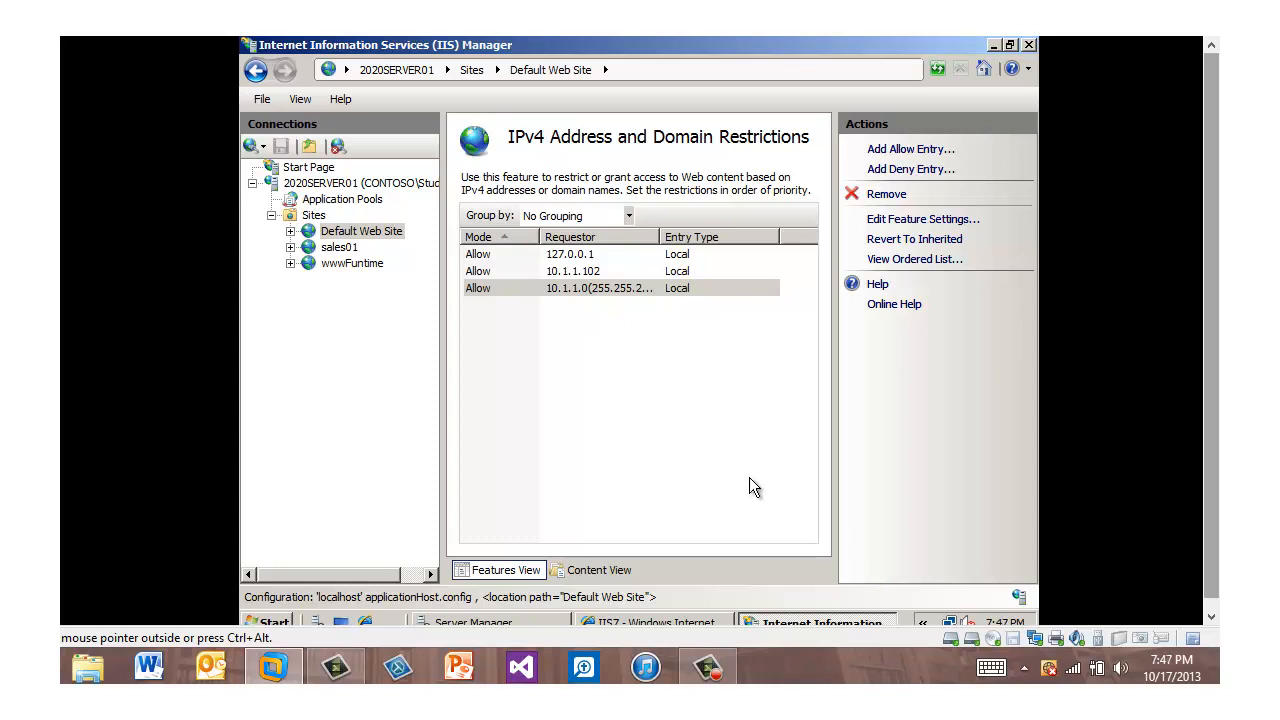
# Step: Set access for unspecified clients to Allow in the Default Web Site's IP and domain restrictions settings
pyautogui.click(908, 224)
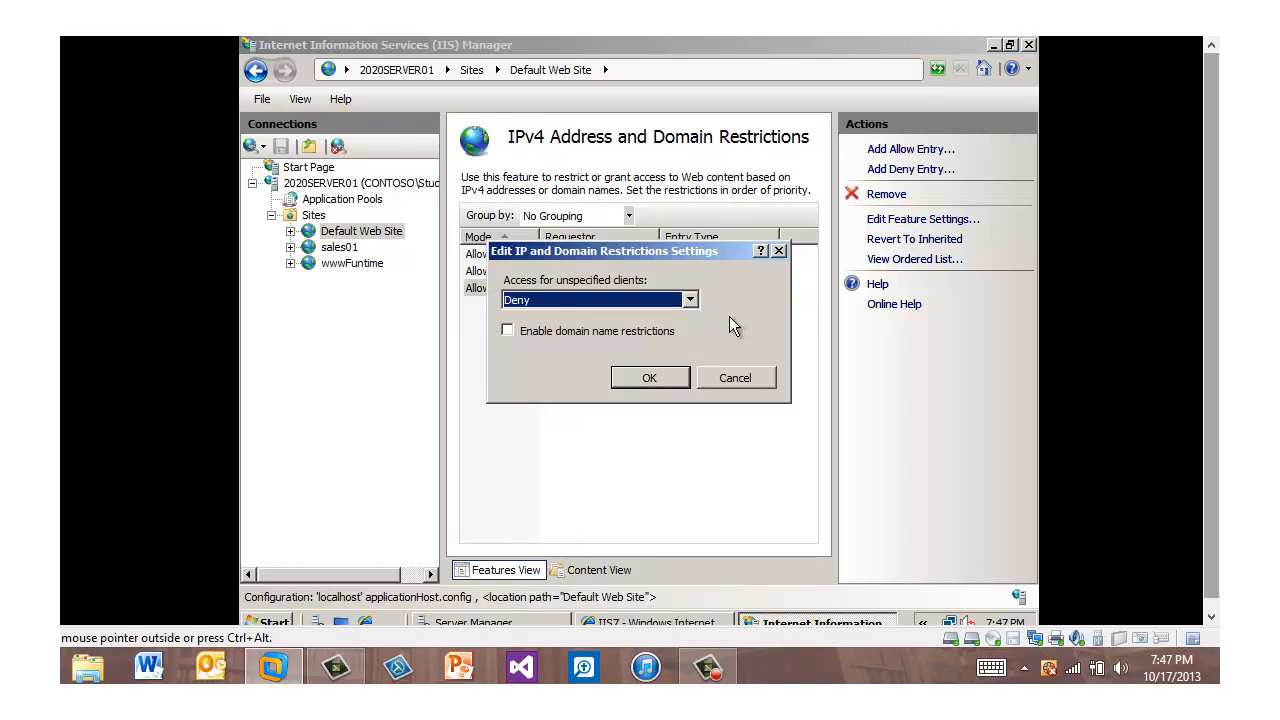
pyautogui.click(690, 300)
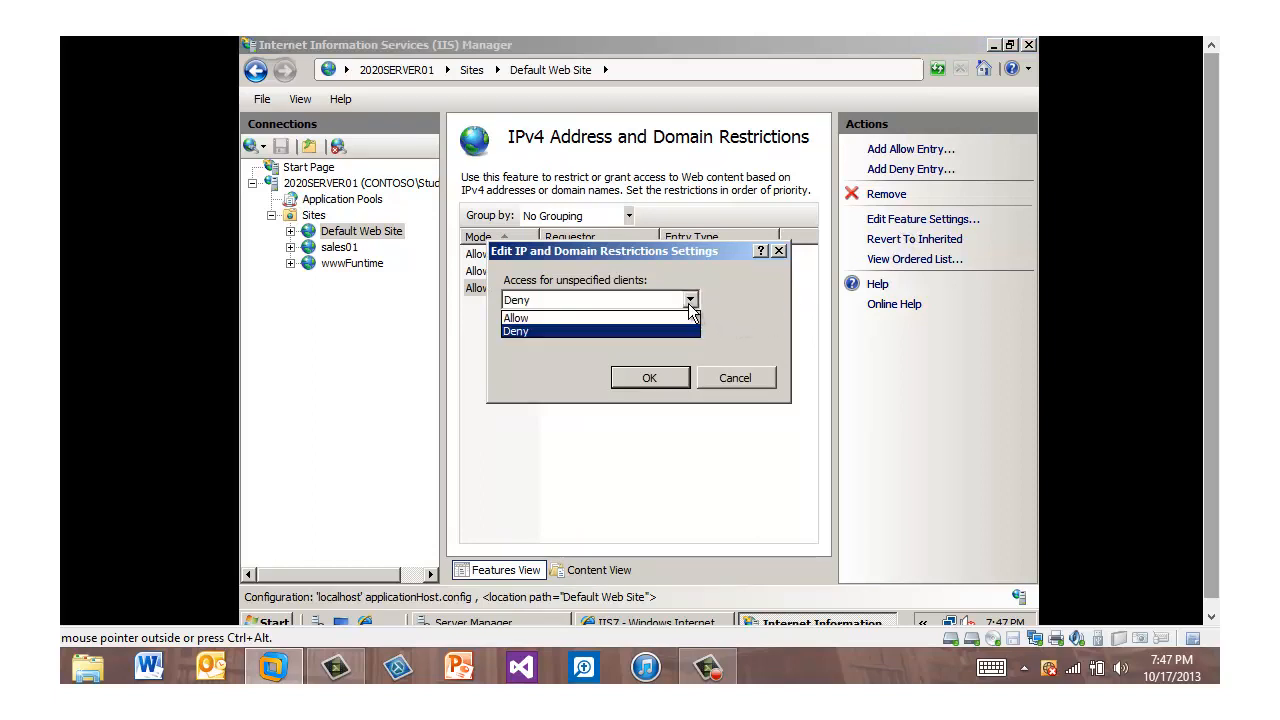
pyautogui.click(653, 318)
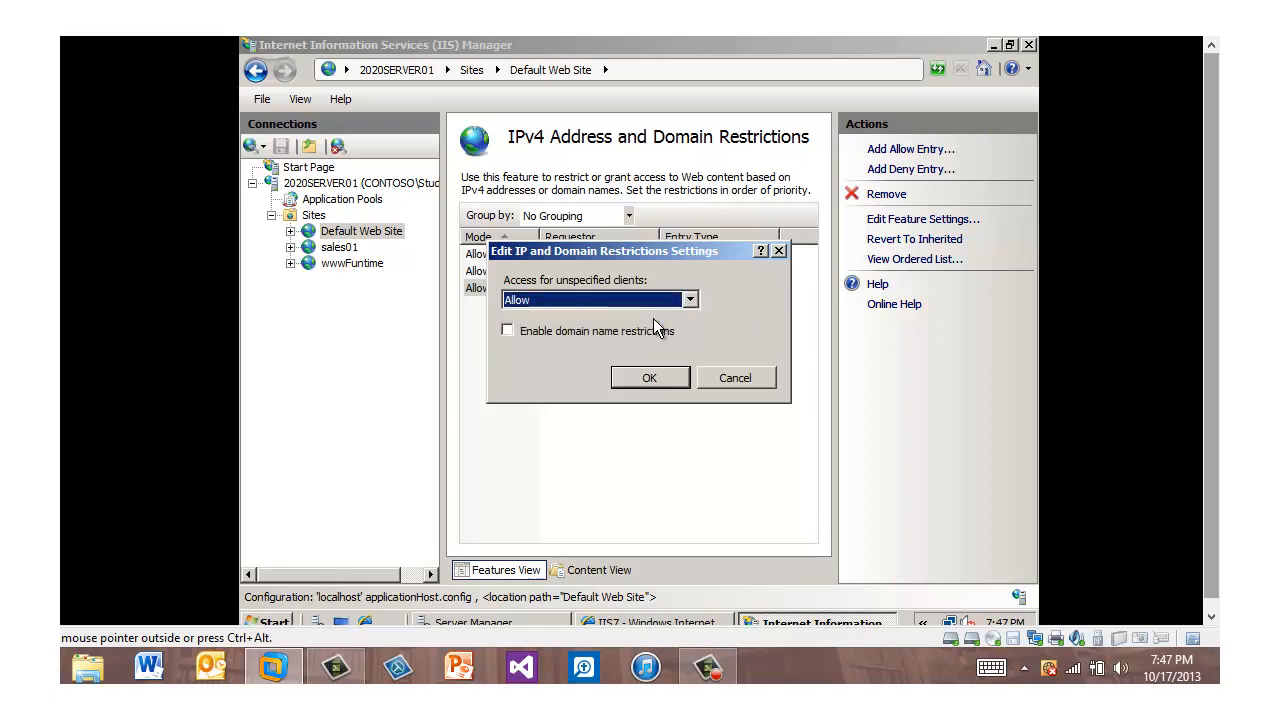
pyautogui.click(666, 376)
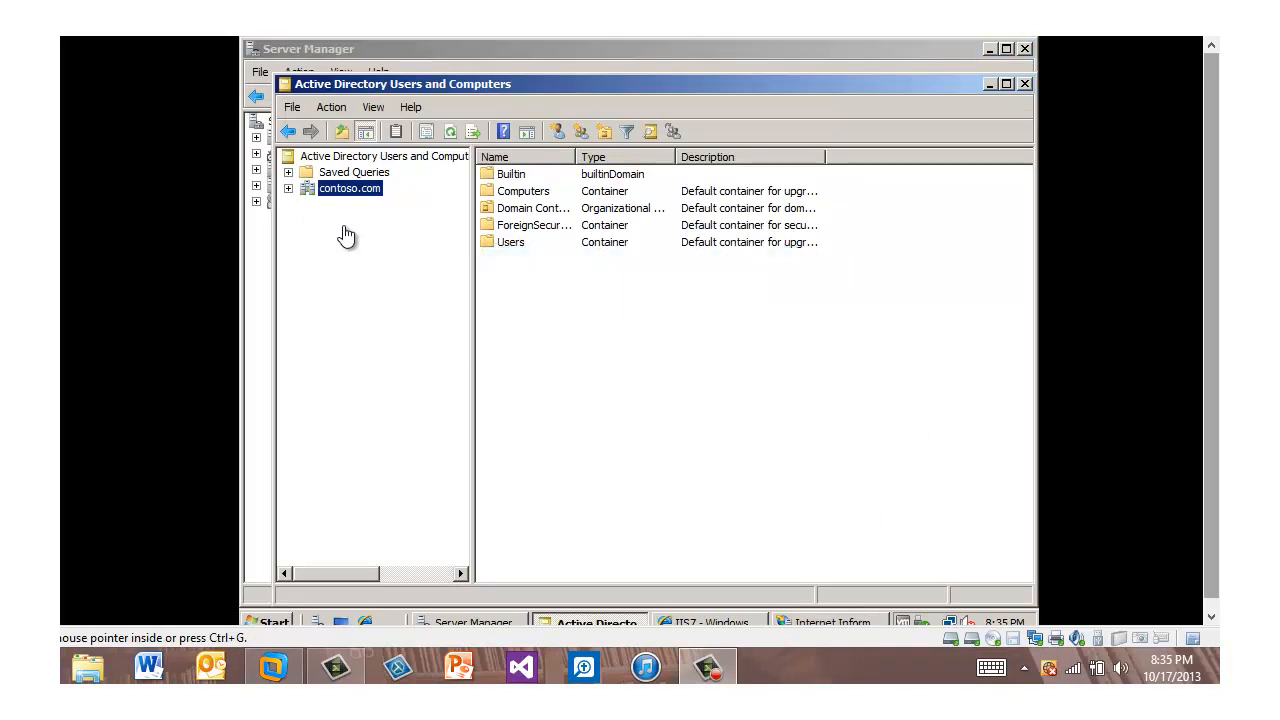
# Step: Create the user IUSR01 in the contoso.com Users container, entering the account password and setting it to never expire
pyautogui.click(288, 189)
pyautogui.click(288, 189)
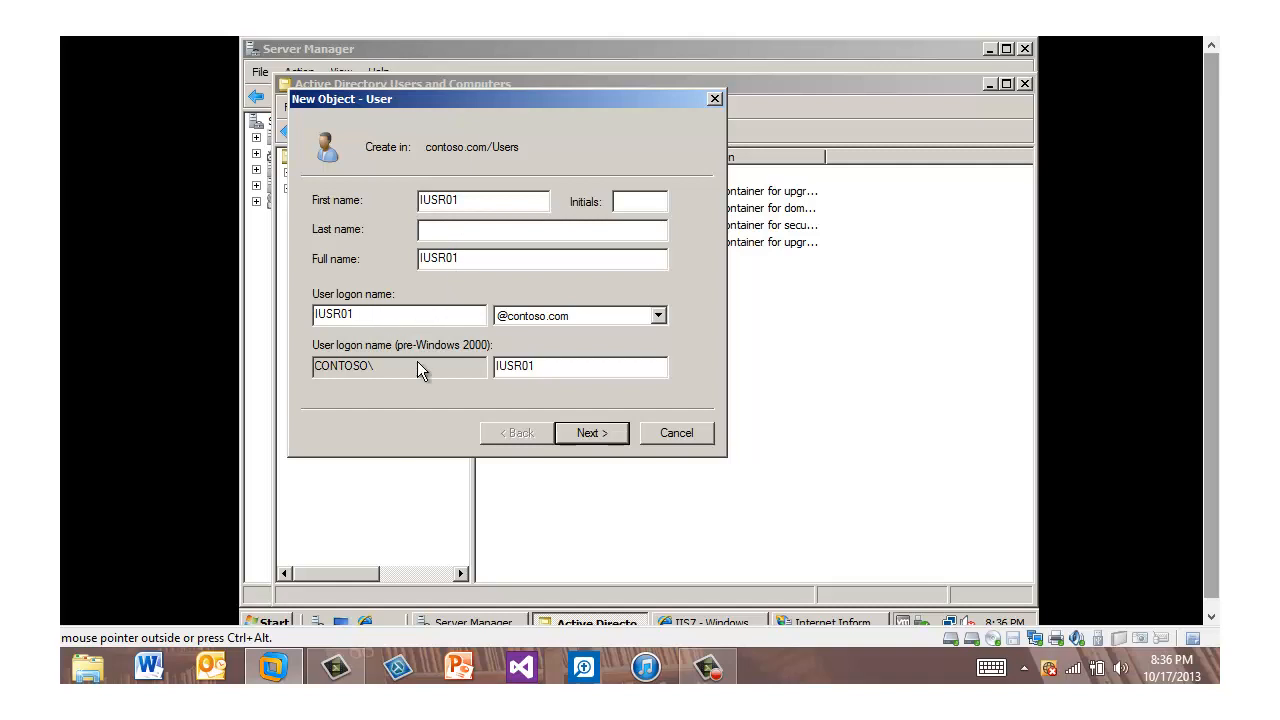
pyautogui.click(607, 432)
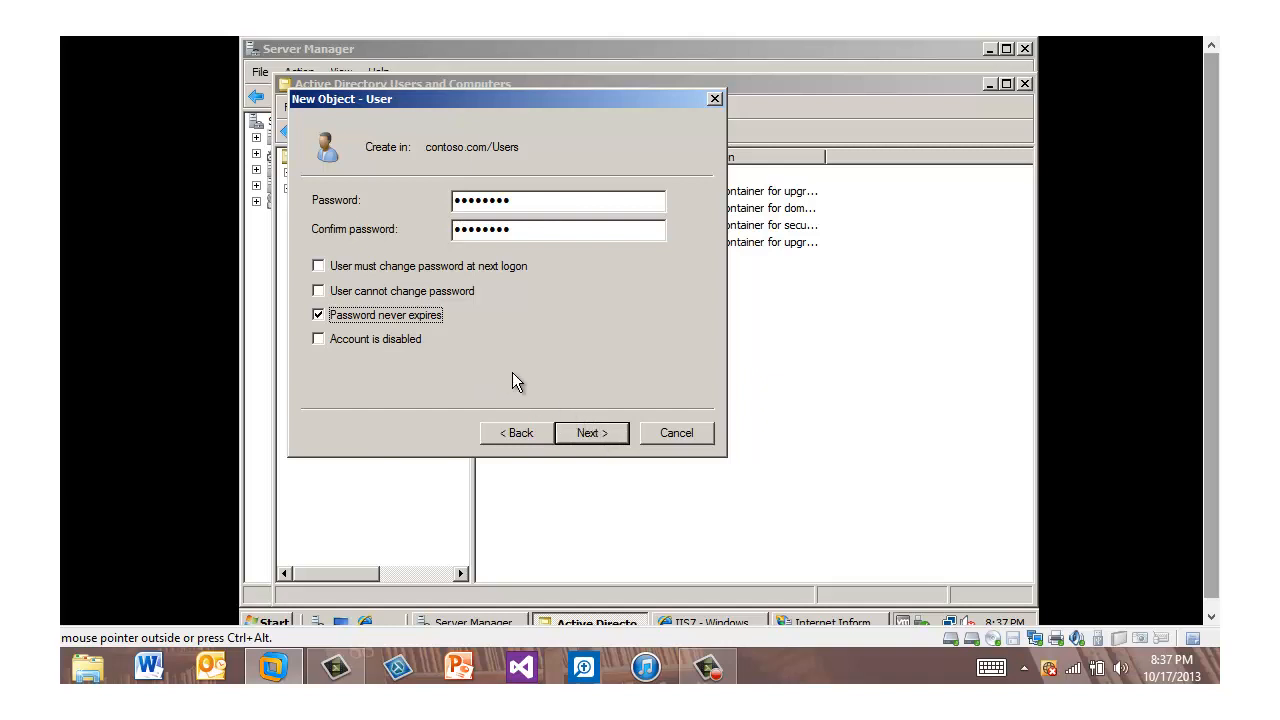
pyautogui.click(612, 438)
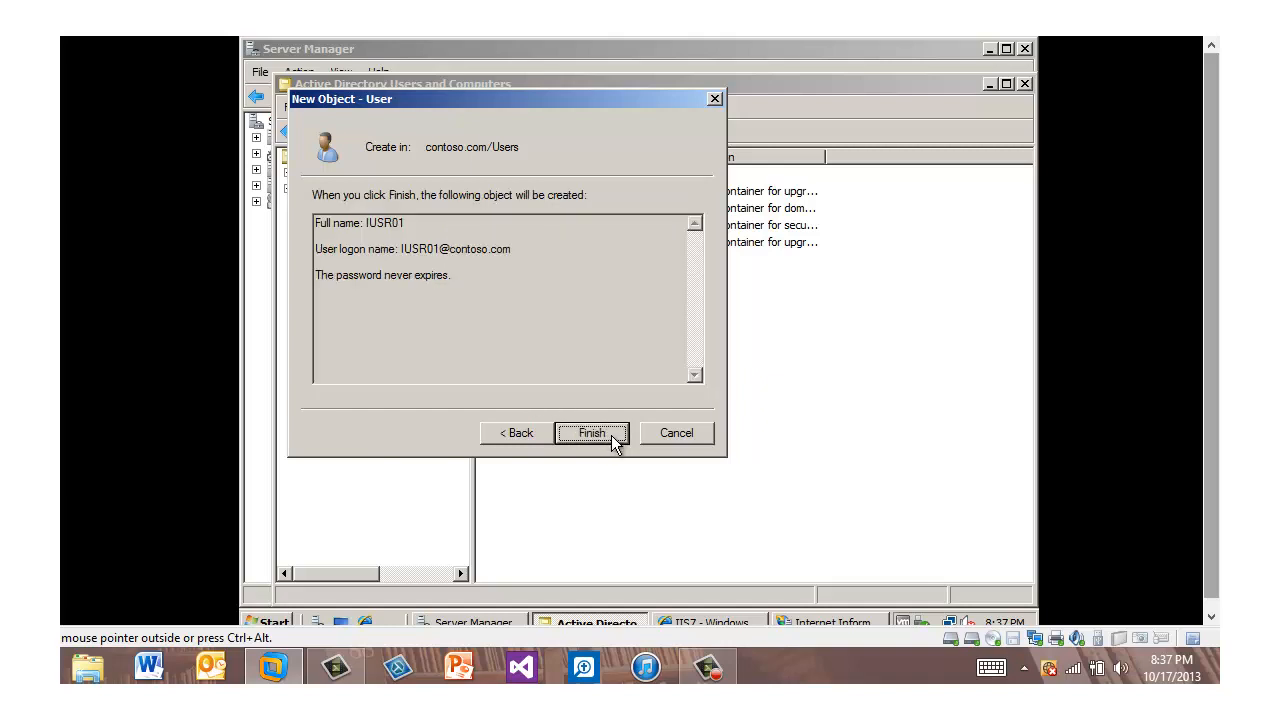
pyautogui.click(611, 435)
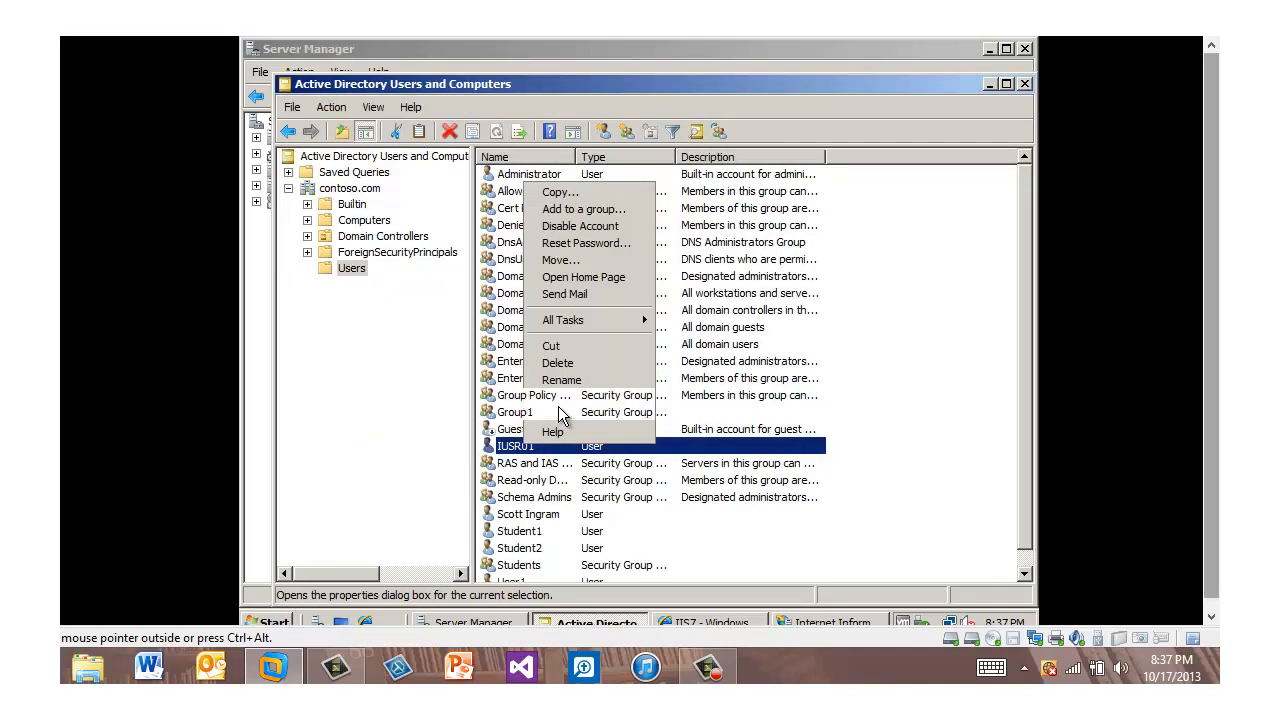
# Step: Add the IUSR01 account to the IIS_IUSRS group and apply the membership change
pyautogui.click(558, 406)
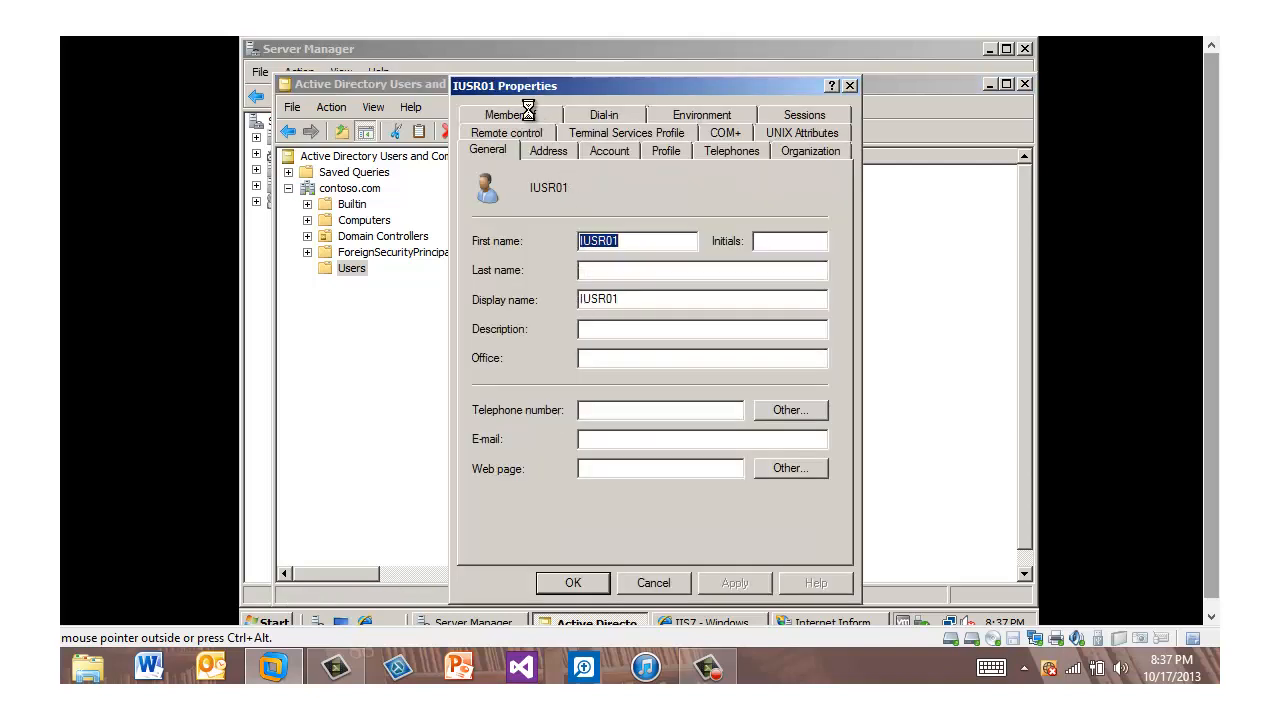
pyautogui.click(531, 114)
pyautogui.click(517, 398)
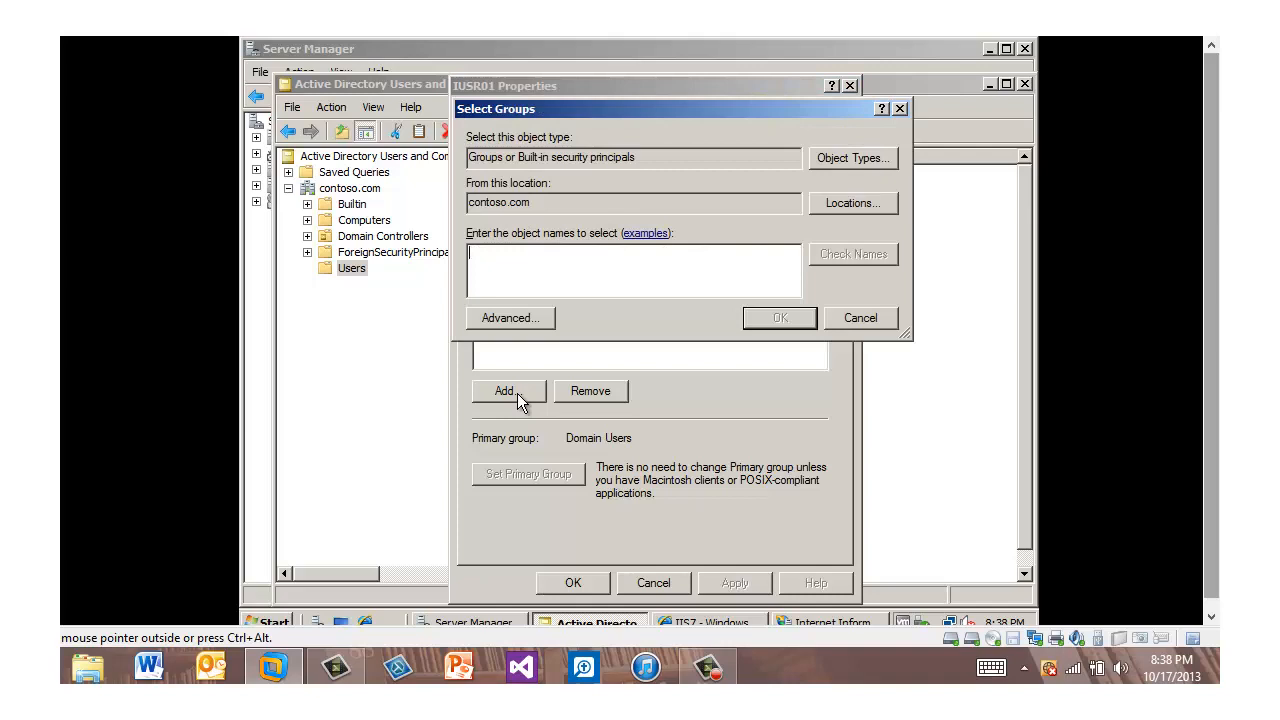
pyautogui.write('IIS_IUSRS')
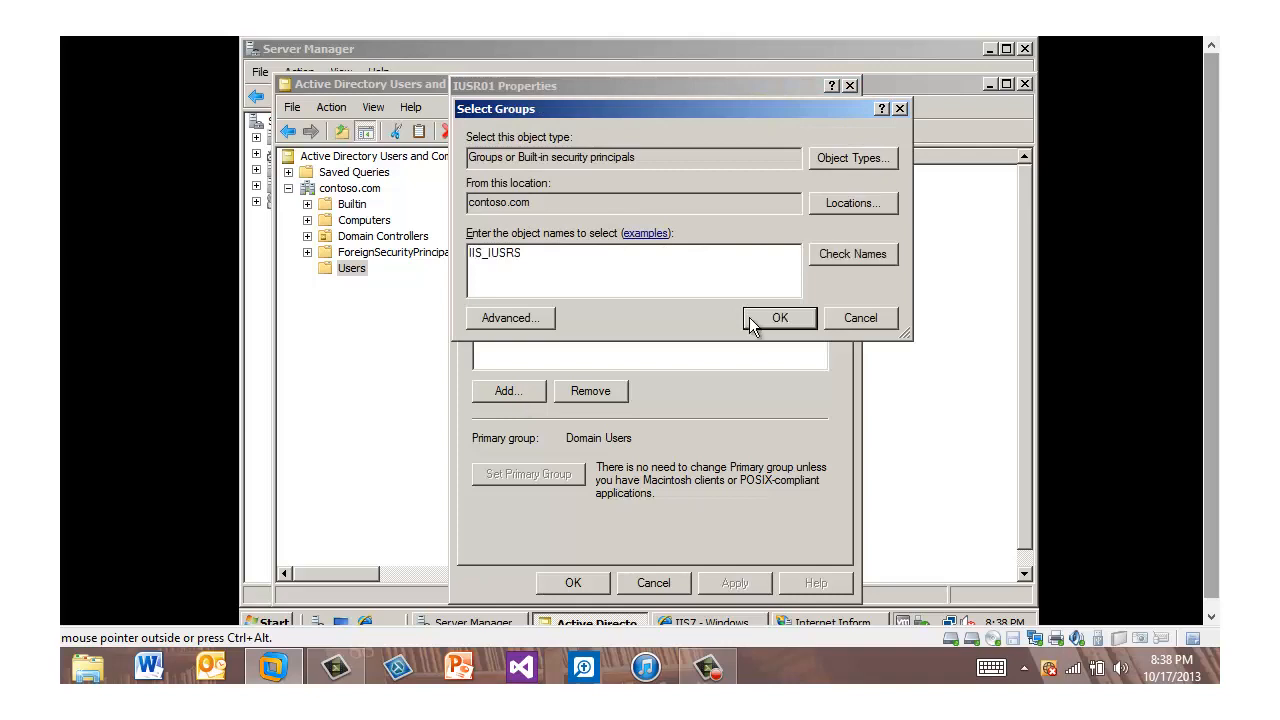
pyautogui.click(778, 317)
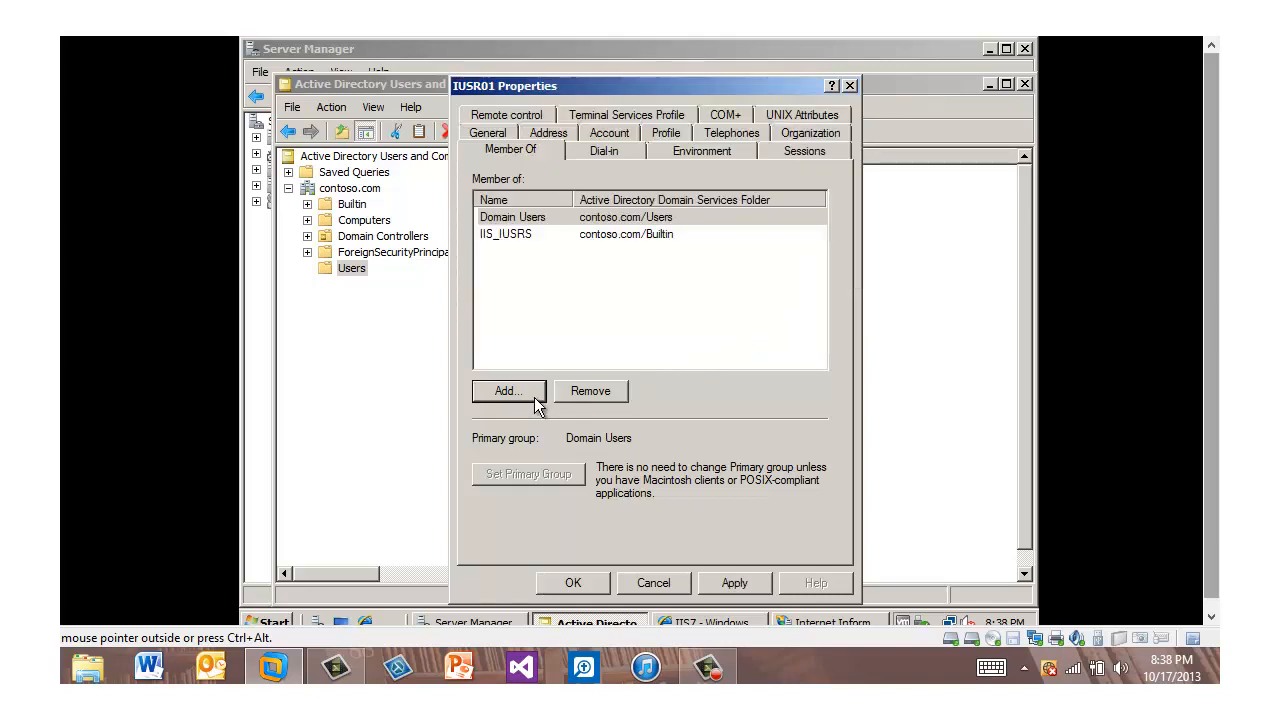
pyautogui.click(741, 583)
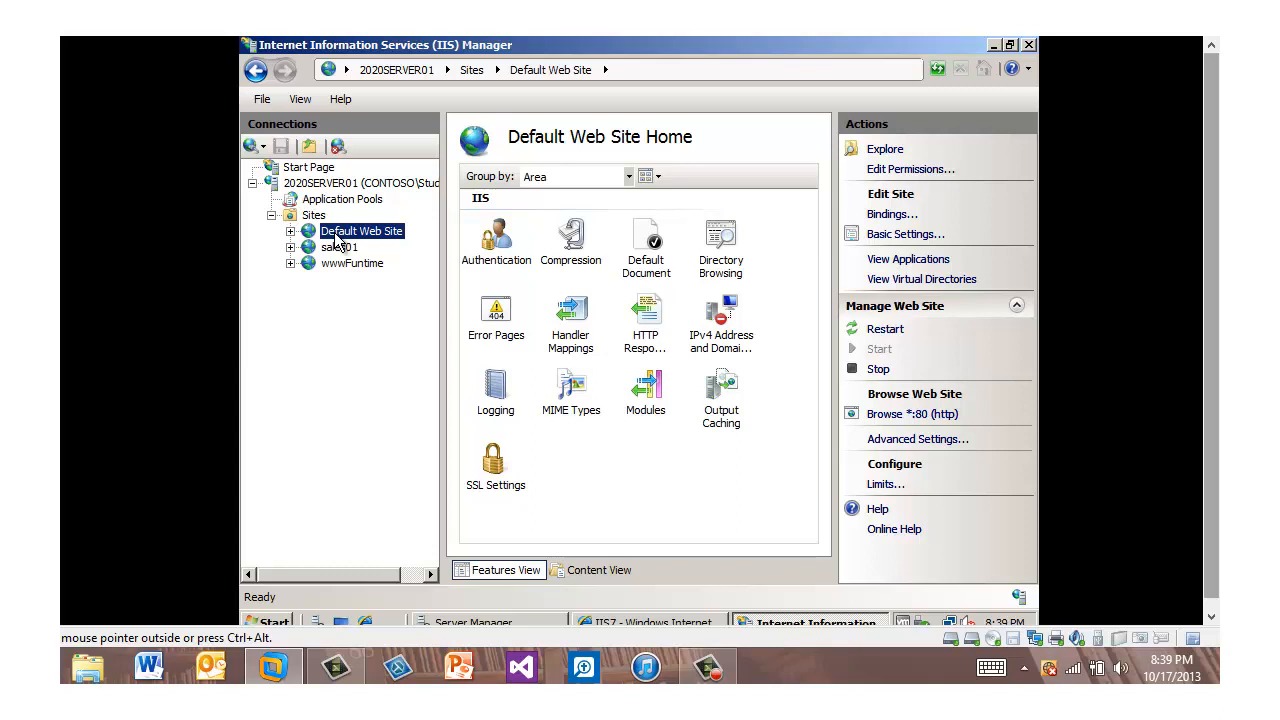
# Step: Set the Default Web Site's Anonymous Authentication identity to the specific user contoso\IUSR01, entering and confirming the account password
pyautogui.doubleClick(498, 238)
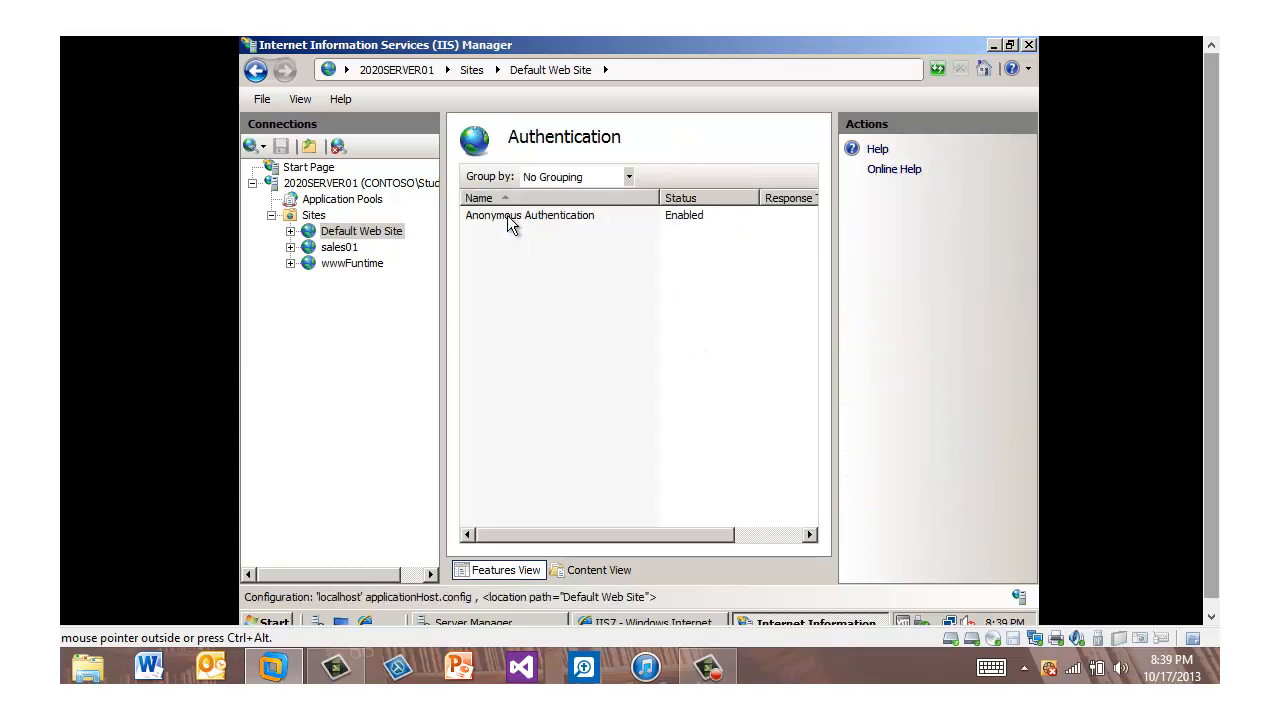
pyautogui.click(508, 218)
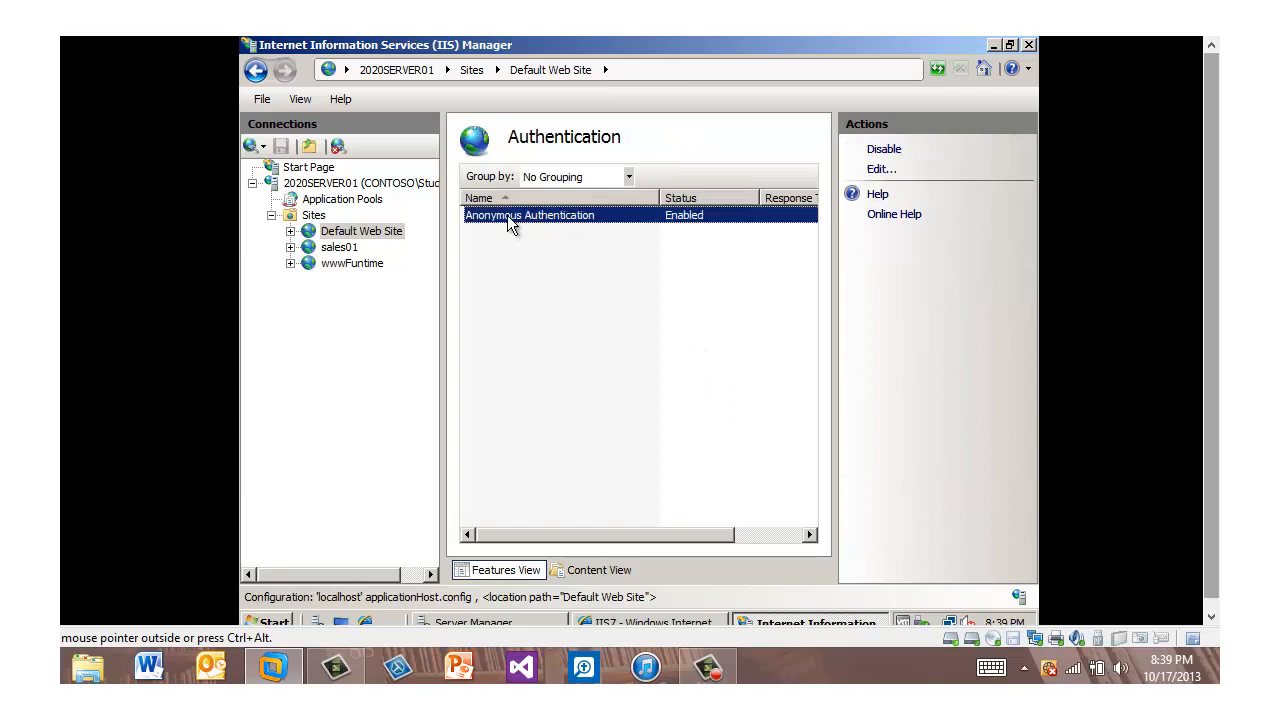
pyautogui.click(881, 170)
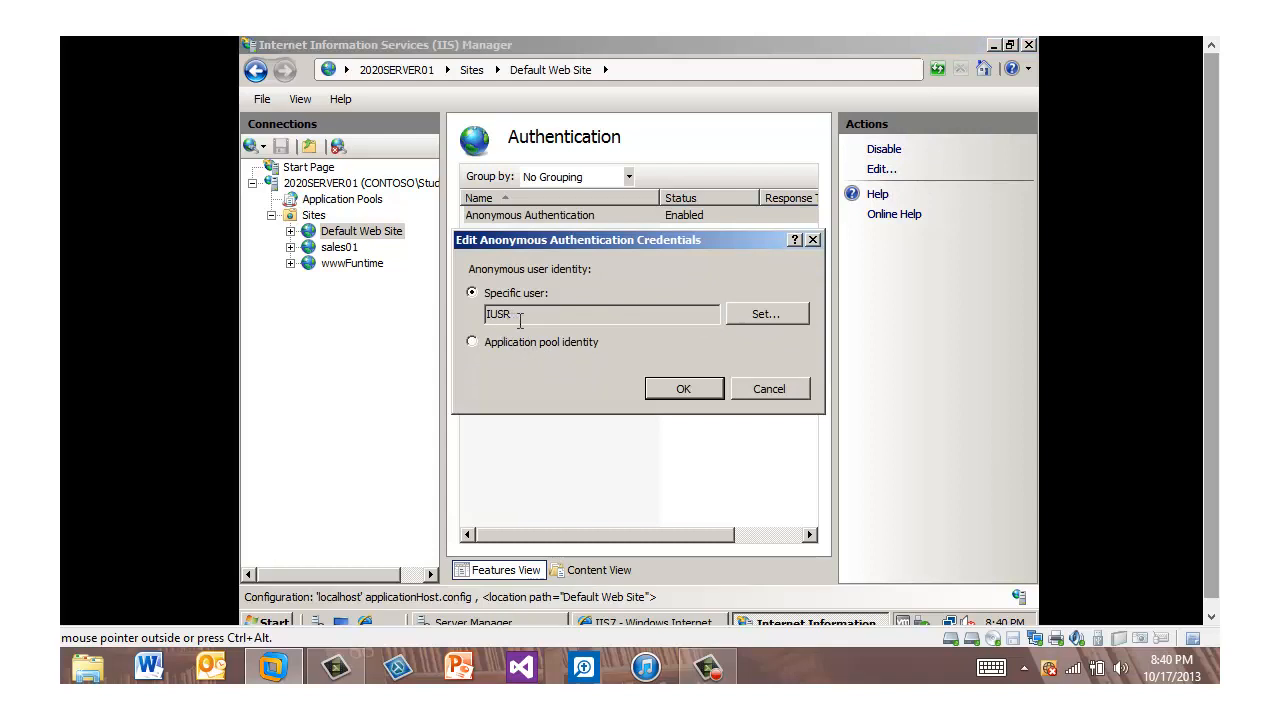
pyautogui.click(776, 315)
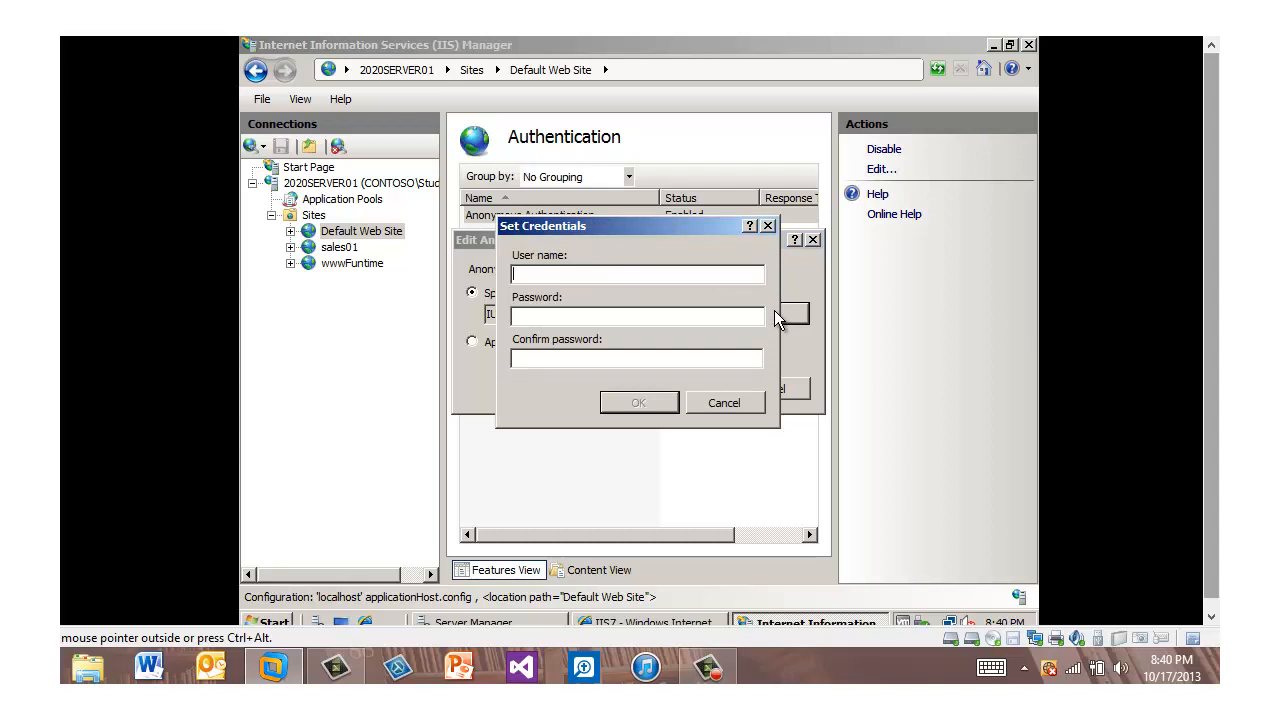
pyautogui.write('contoso\\IUSR01')
pyautogui.press('Tab')
pyautogui.write('Pa$$w0rd')
pyautogui.press('Tab')
pyautogui.write('Pa$$w0rd')
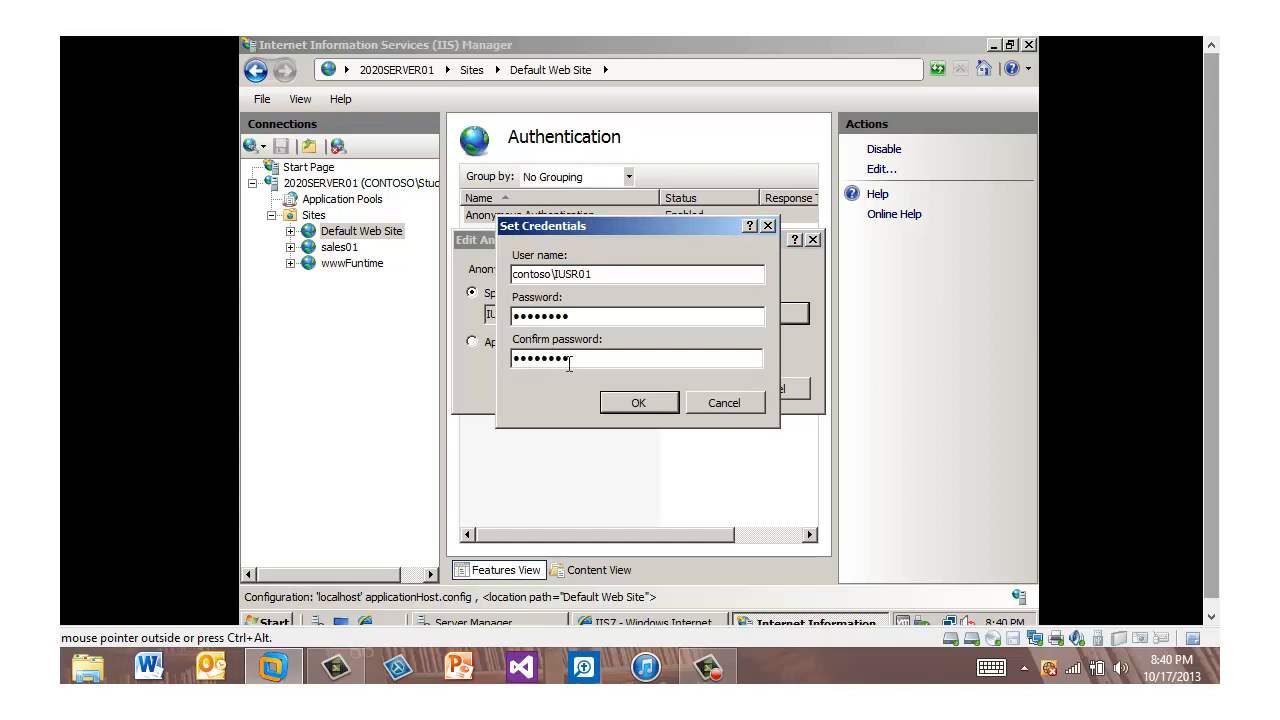
pyautogui.click(633, 403)
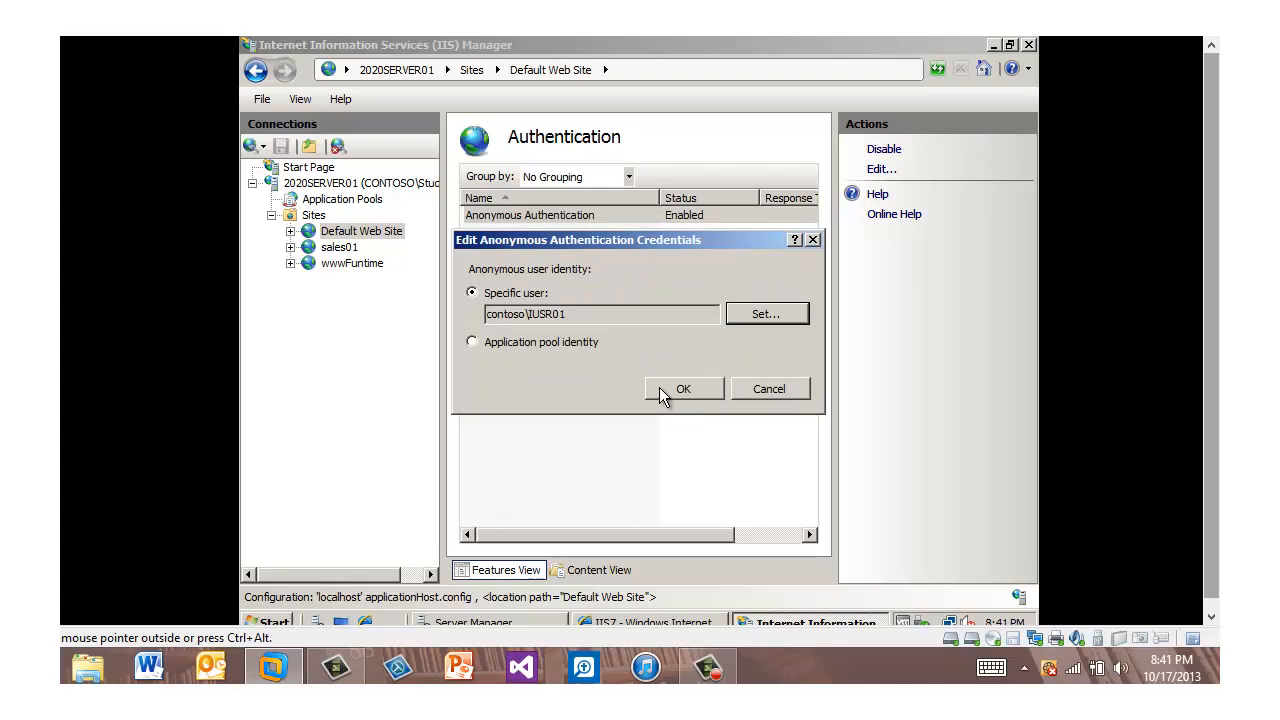
pyautogui.click(659, 387)
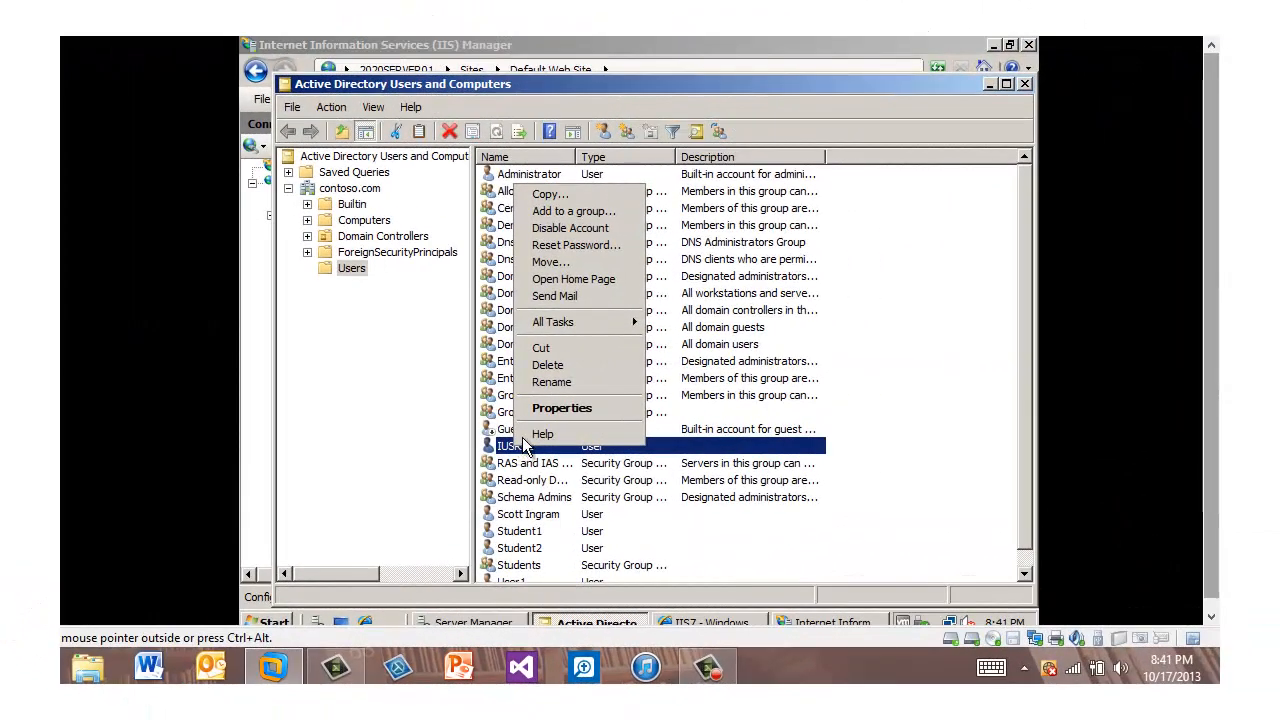
pyautogui.click(562, 229)
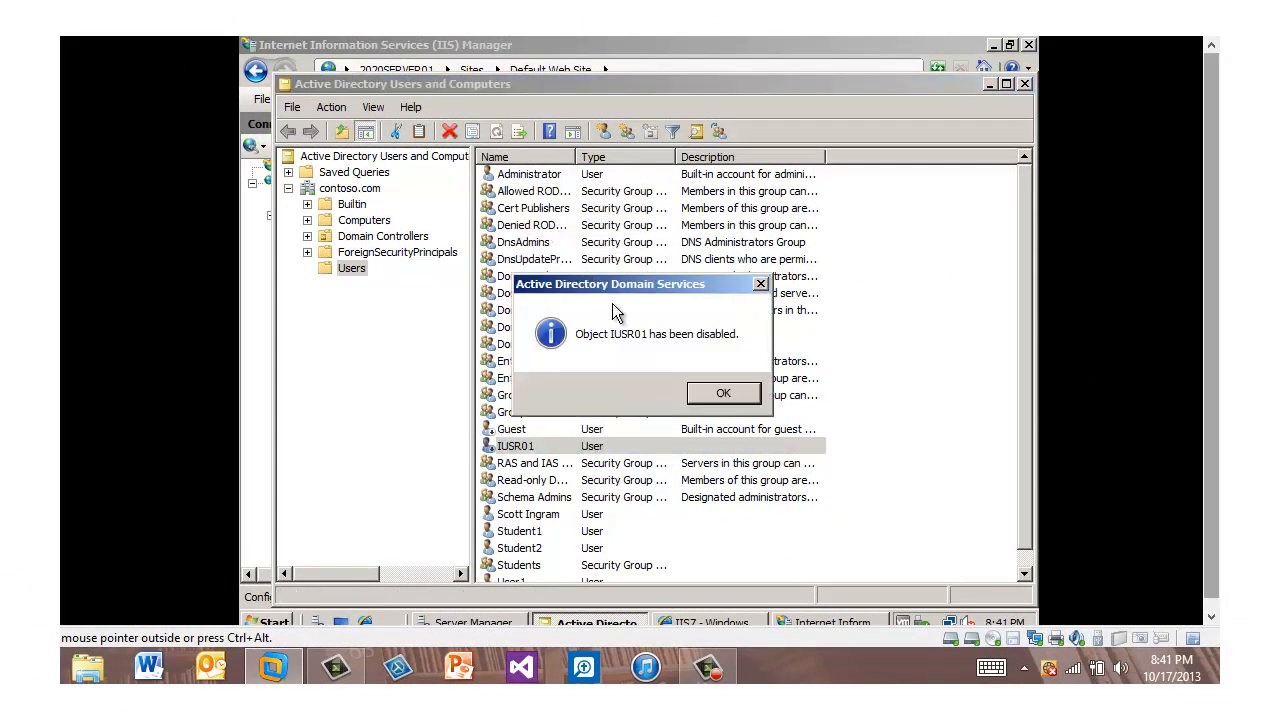
pyautogui.click(724, 393)
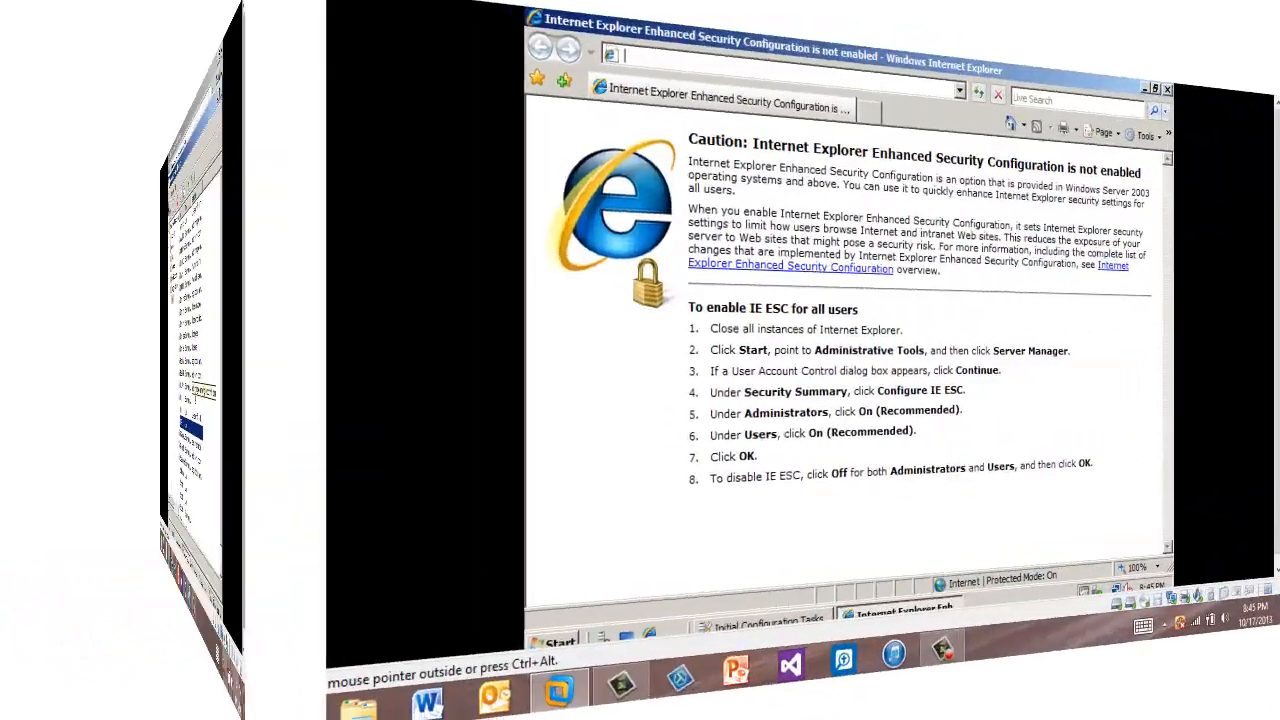
pyautogui.write('7')
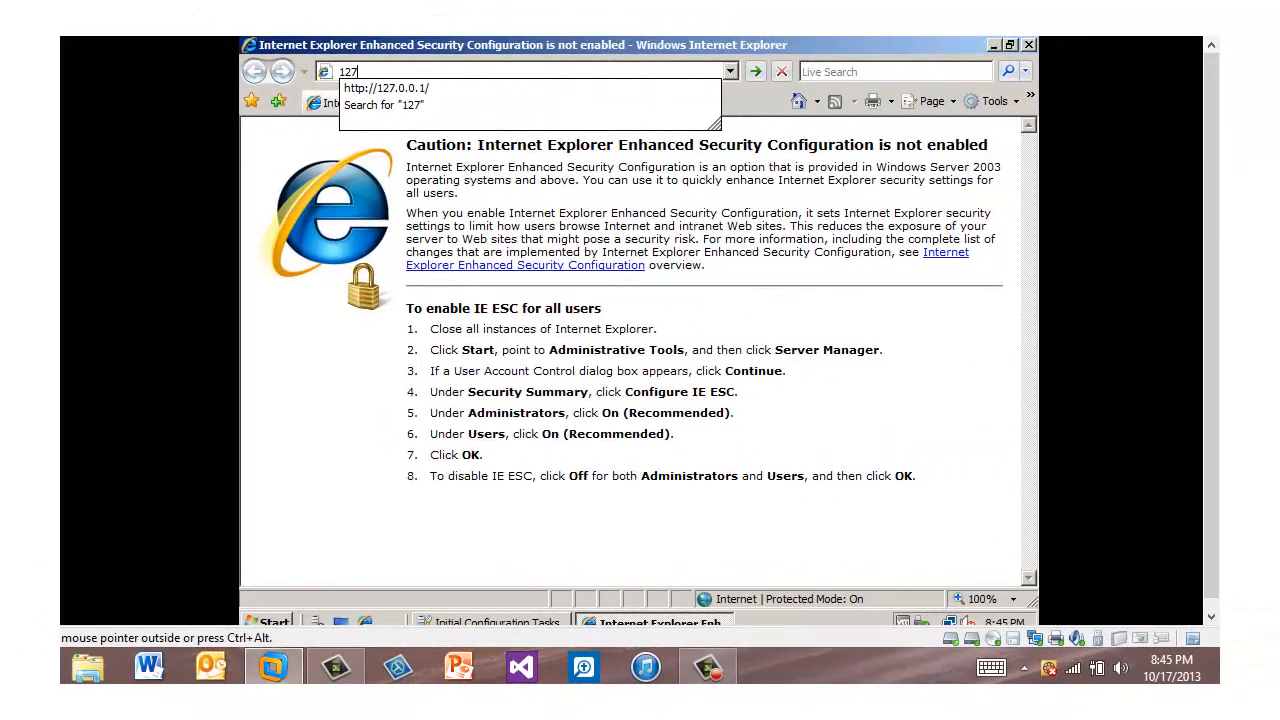
pyautogui.write('.0.0.1')
pyautogui.click(405, 91)
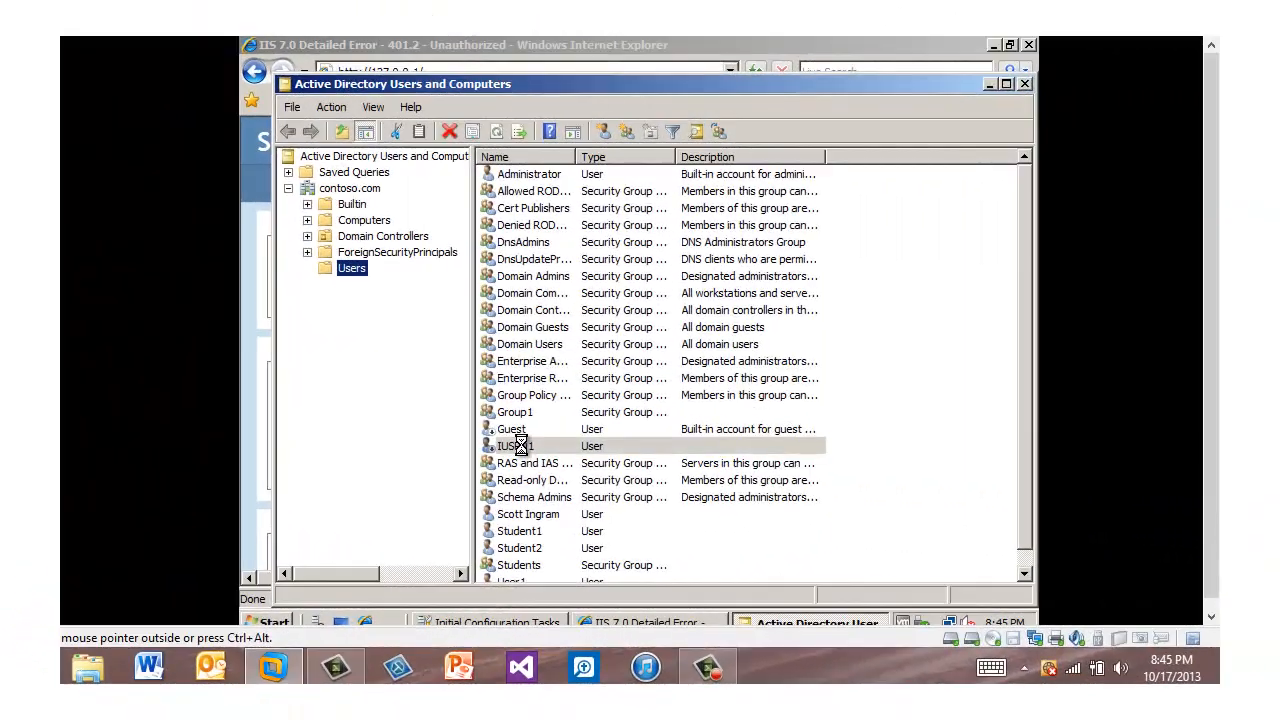
pyautogui.rightClick(521, 444)
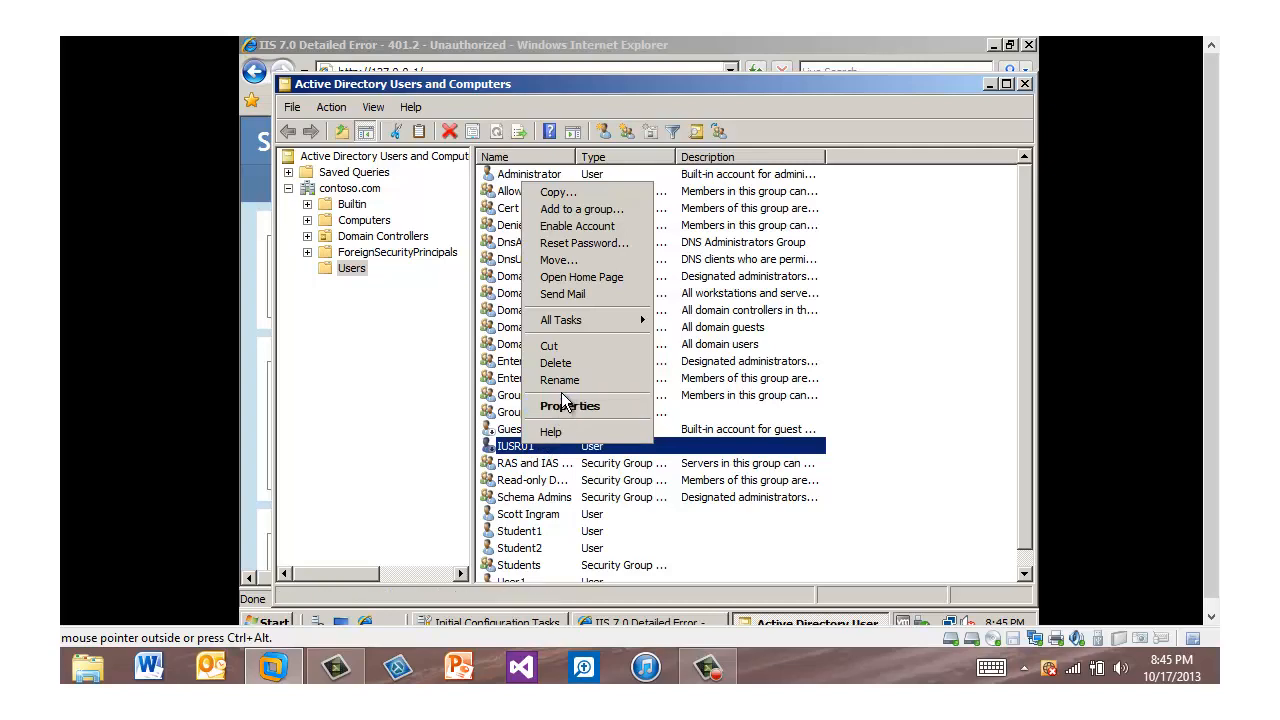
pyautogui.click(586, 232)
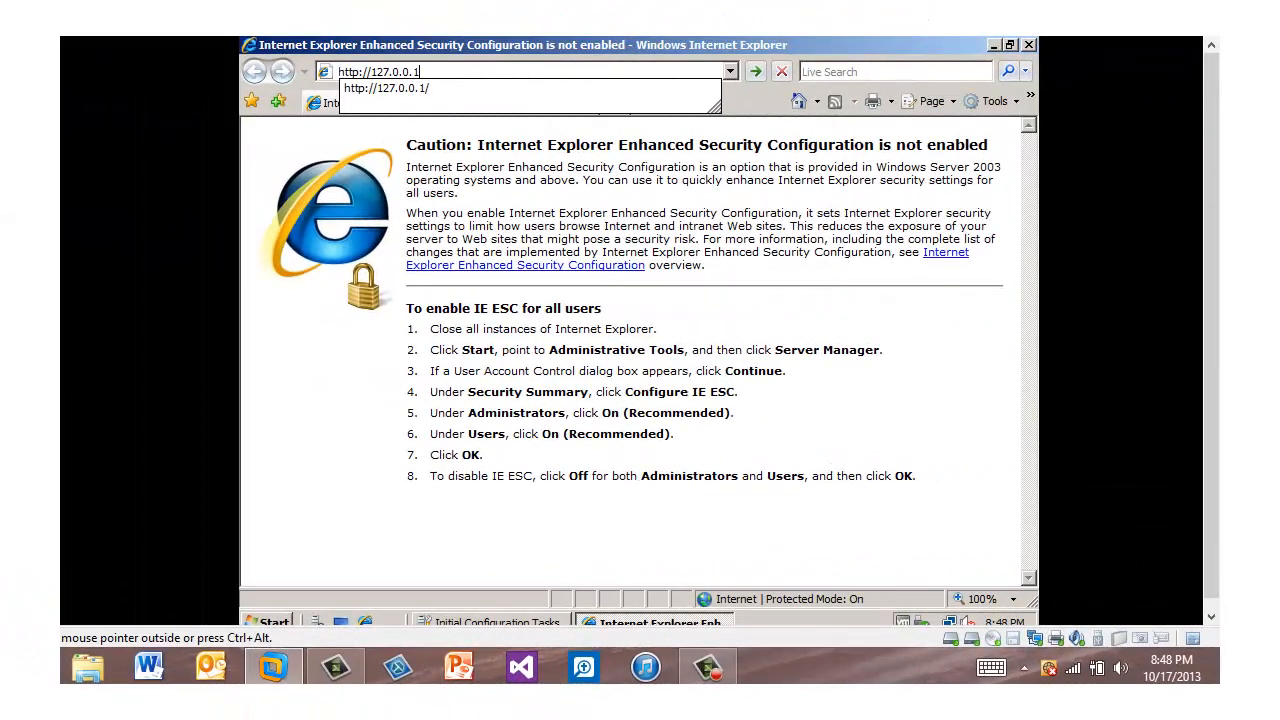
pyautogui.press('Return')
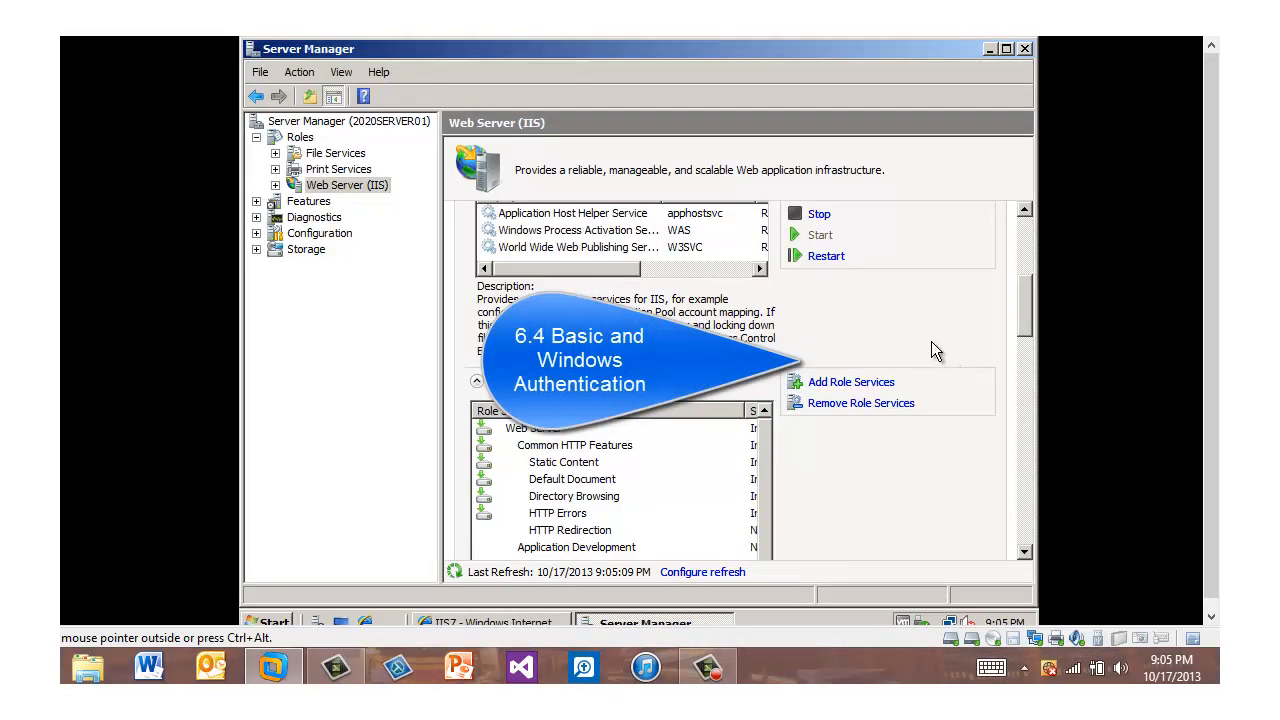
# Step: Add the Basic Authentication, Windows Authentication and Digest Authentication role services to the Web Server (IIS) role
pyautogui.click(862, 382)
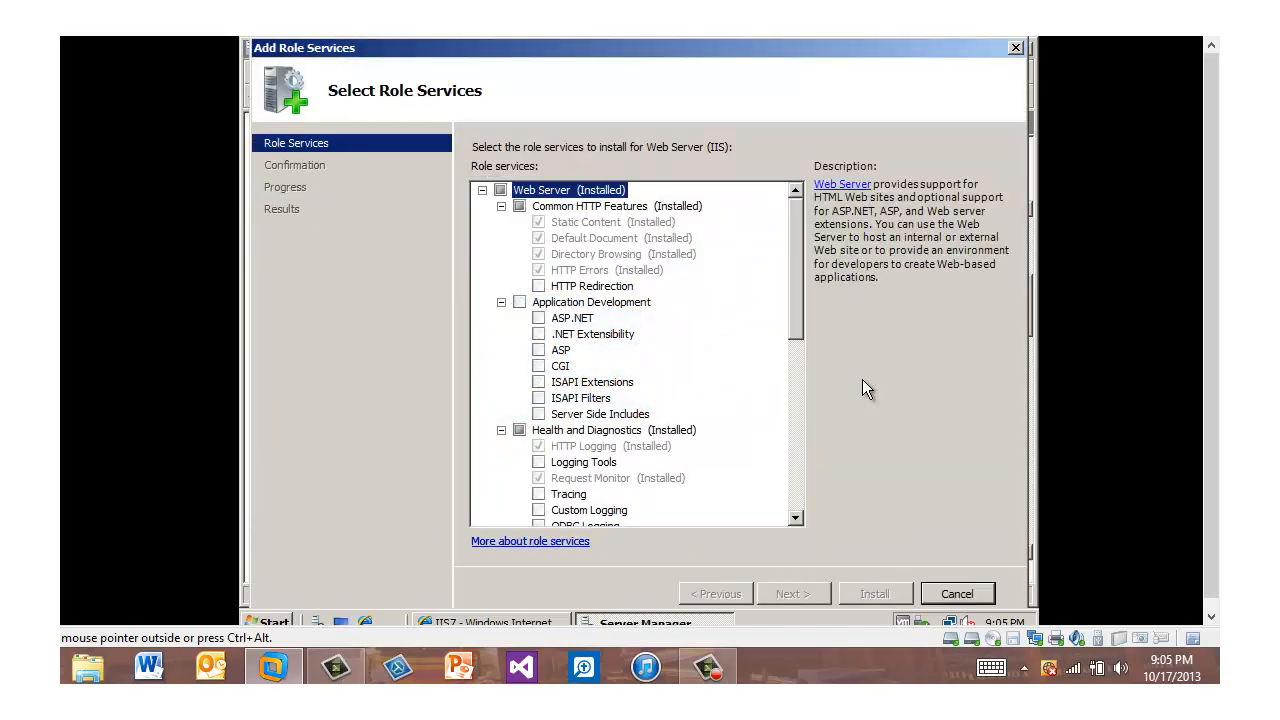
pyautogui.scroll(-5, 862, 379)
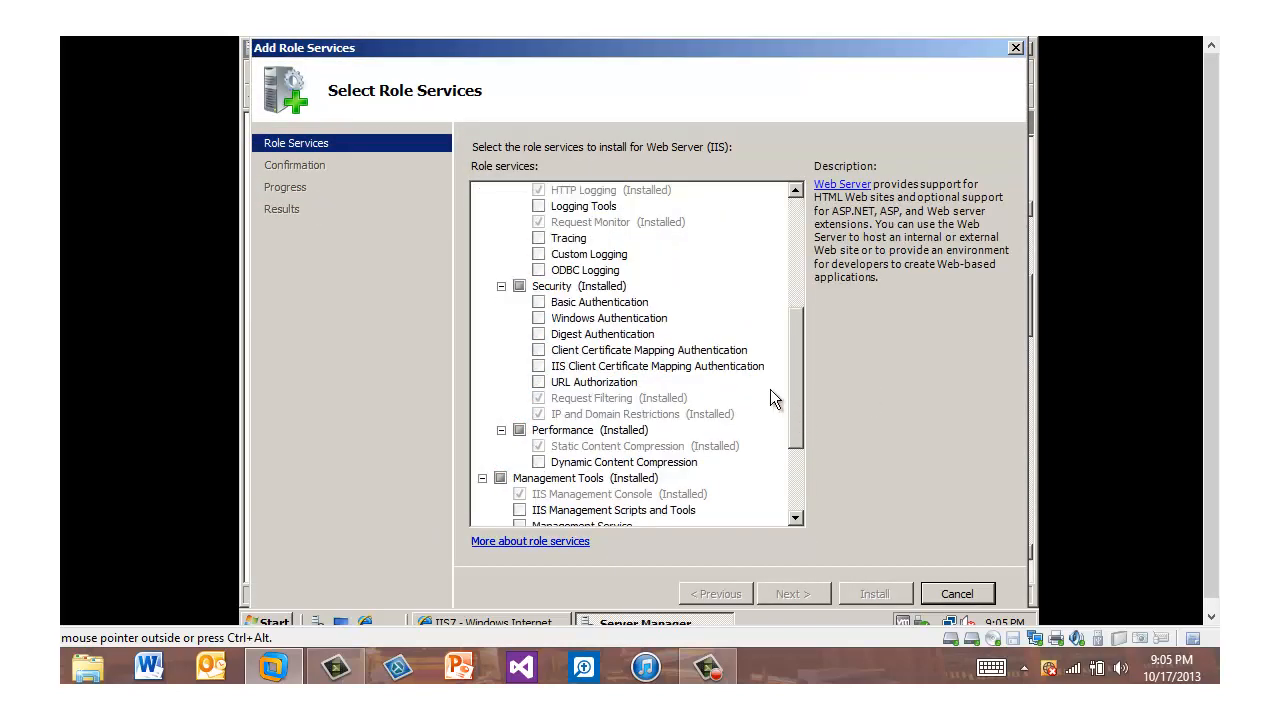
pyautogui.click(539, 302)
pyautogui.click(539, 318)
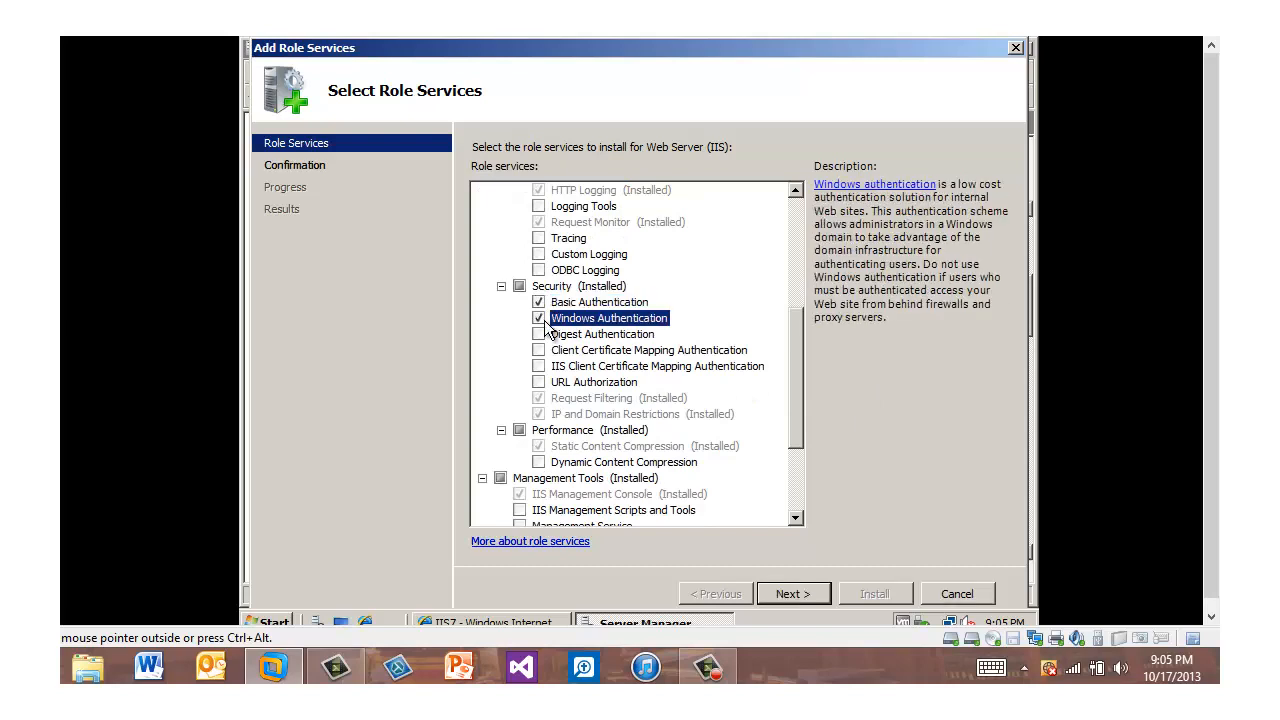
pyautogui.click(539, 334)
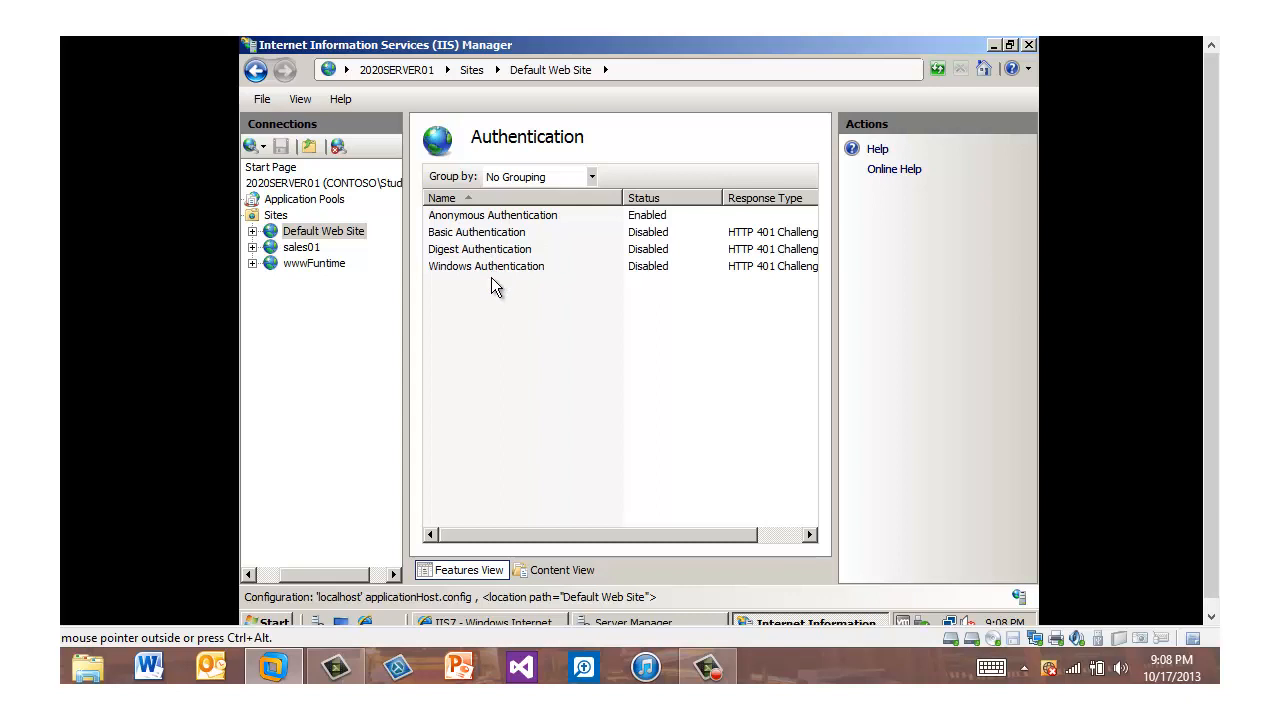
pyautogui.click(478, 232)
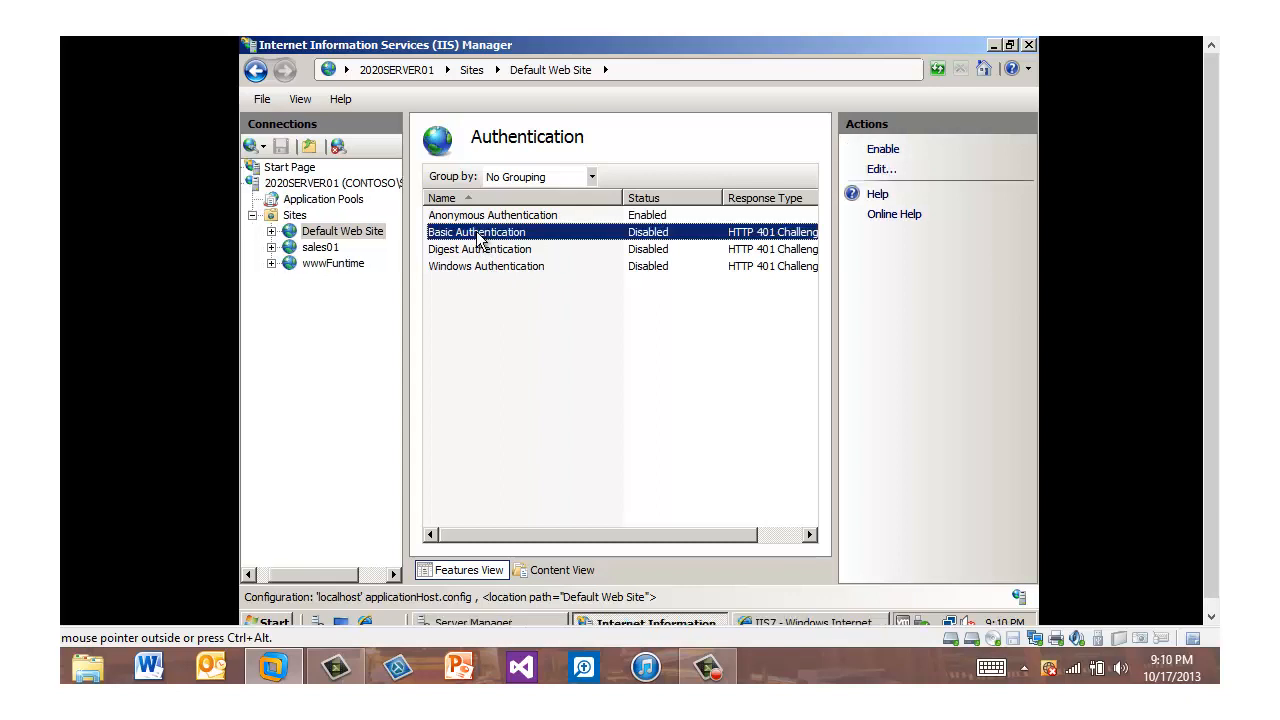
pyautogui.click(884, 151)
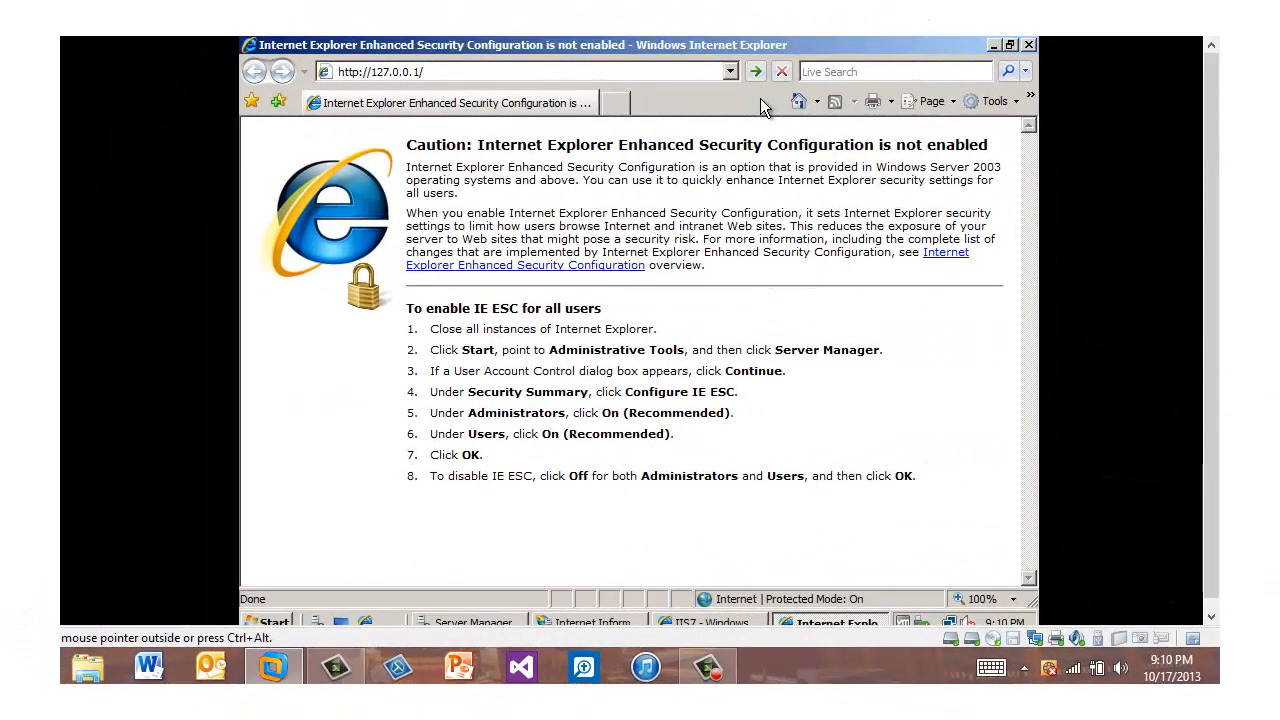
pyautogui.press('Return')
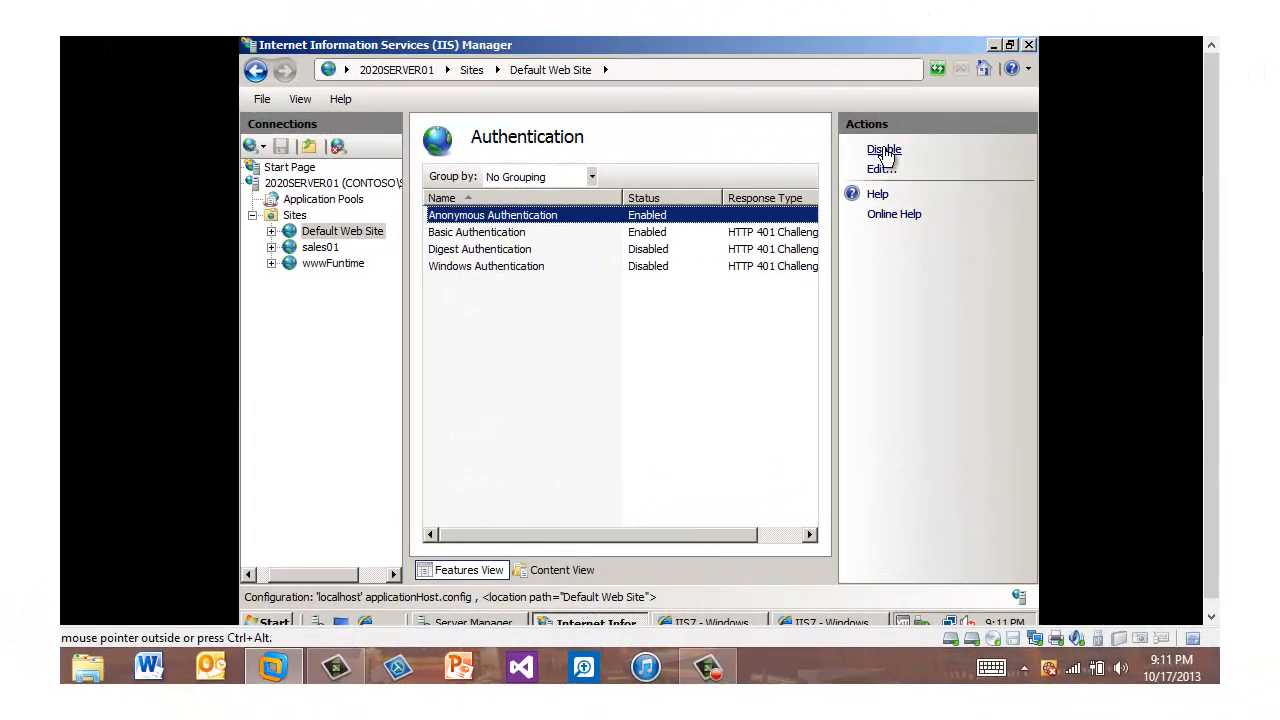
pyautogui.click(885, 152)
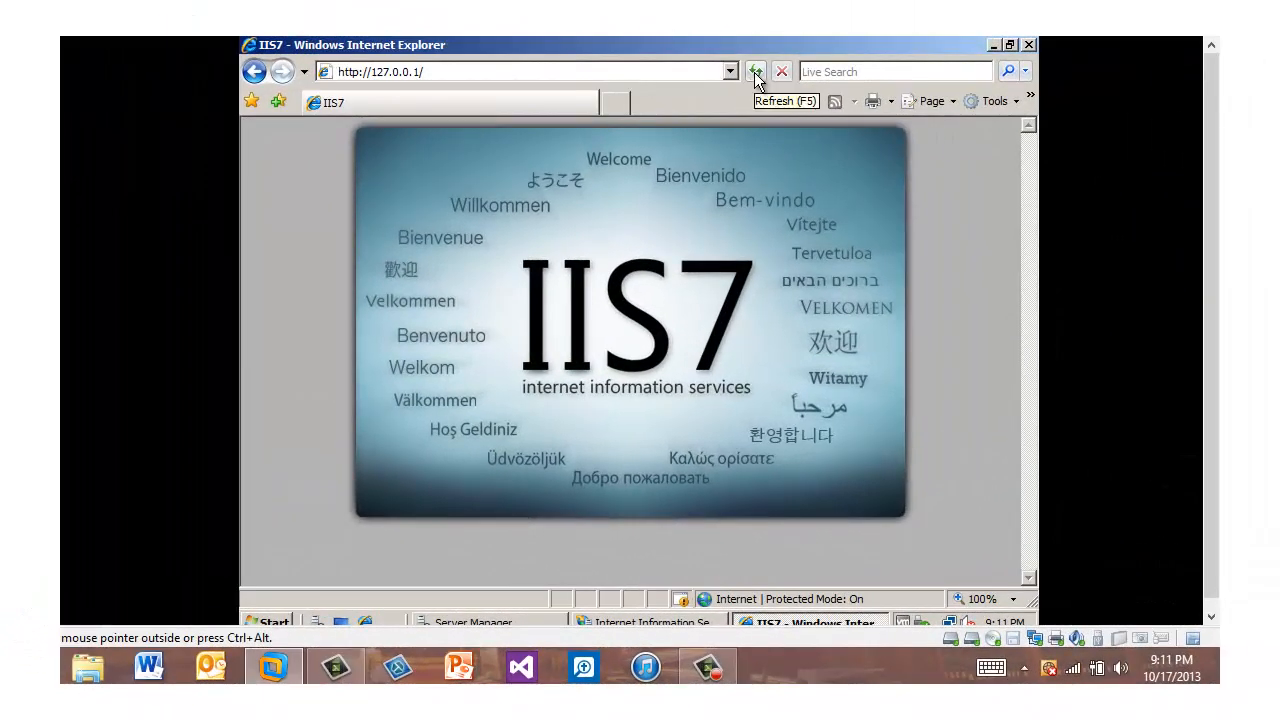
pyautogui.click(757, 72)
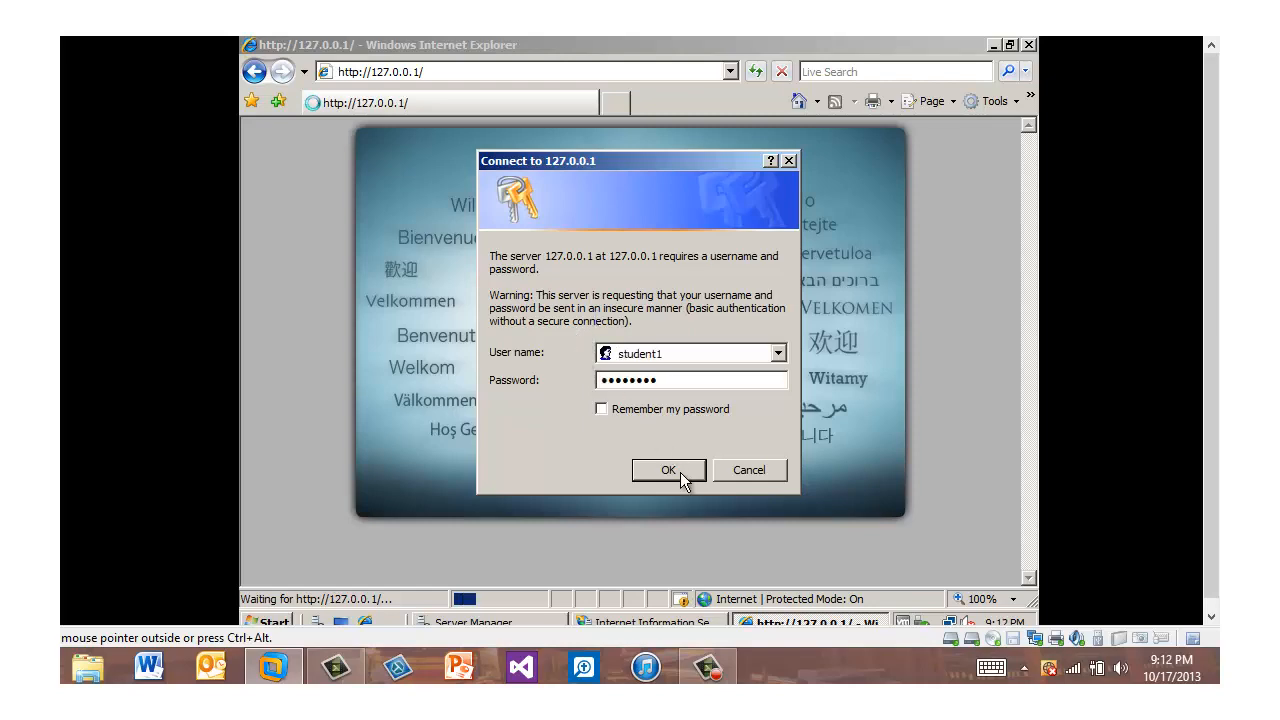
pyautogui.click(668, 470)
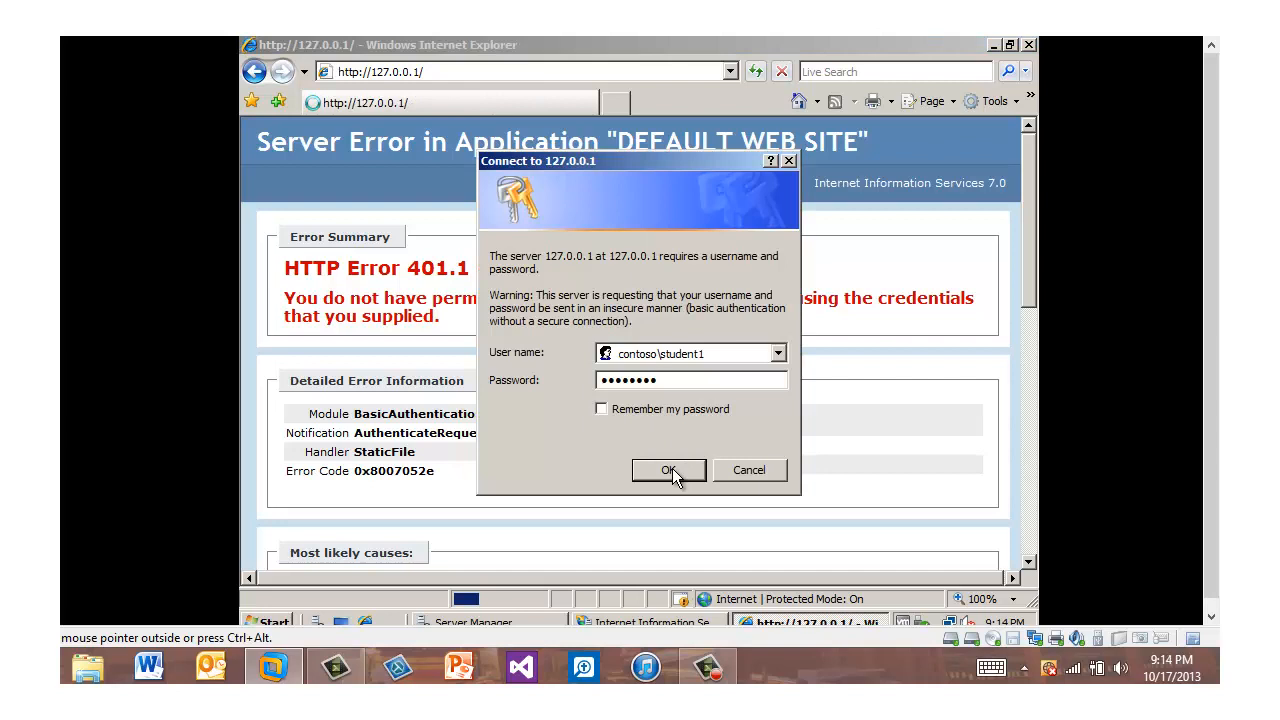
pyautogui.click(670, 470)
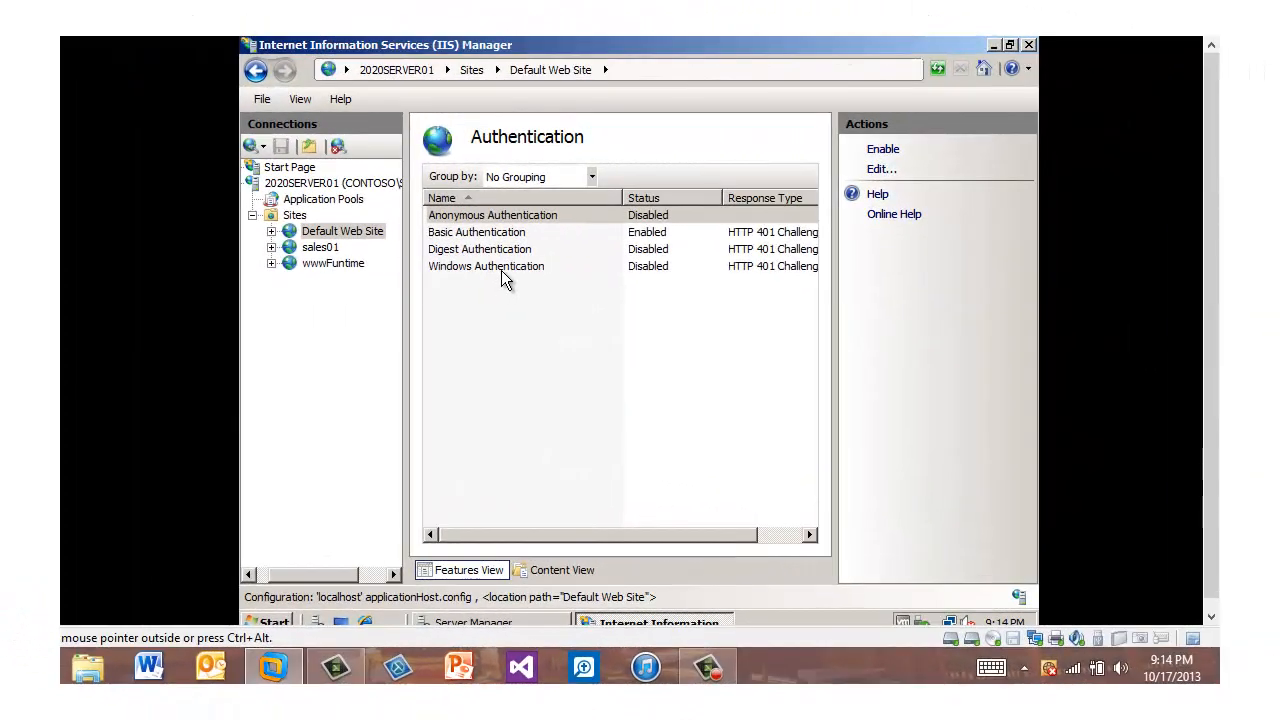
# Step: Enable Windows Authentication for the Default Web Site
pyautogui.click(503, 268)
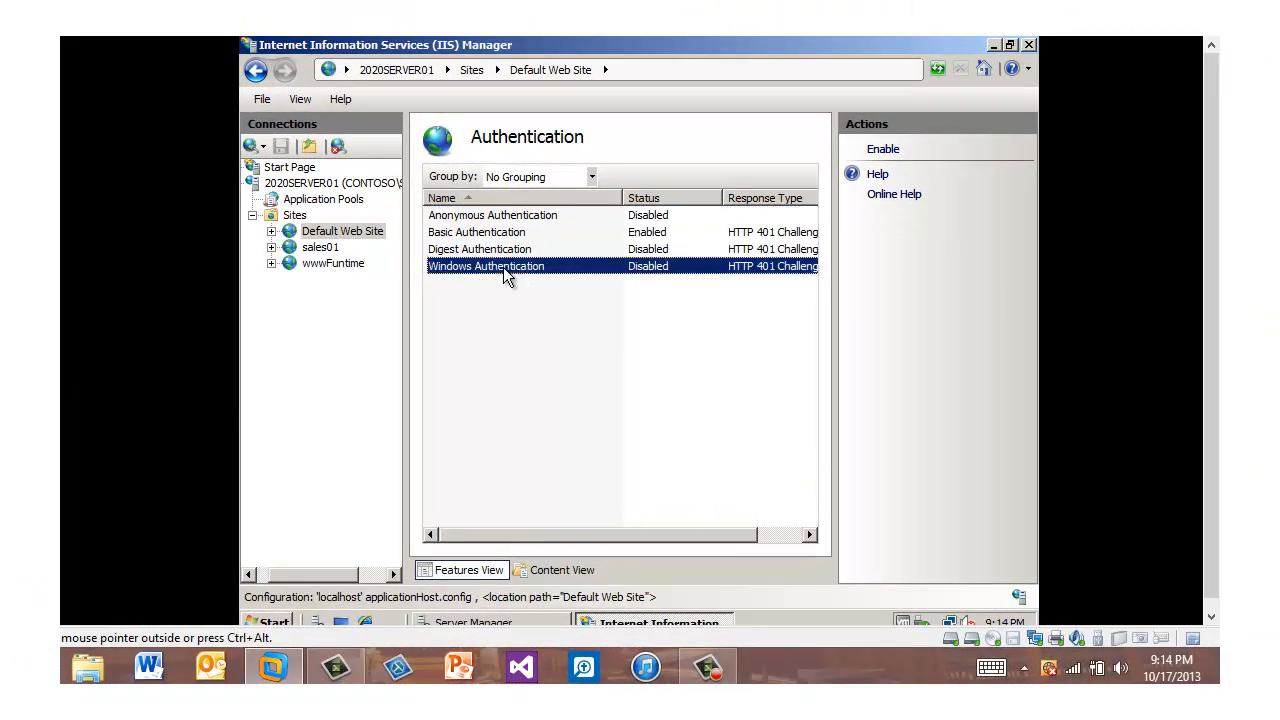
pyautogui.click(869, 150)
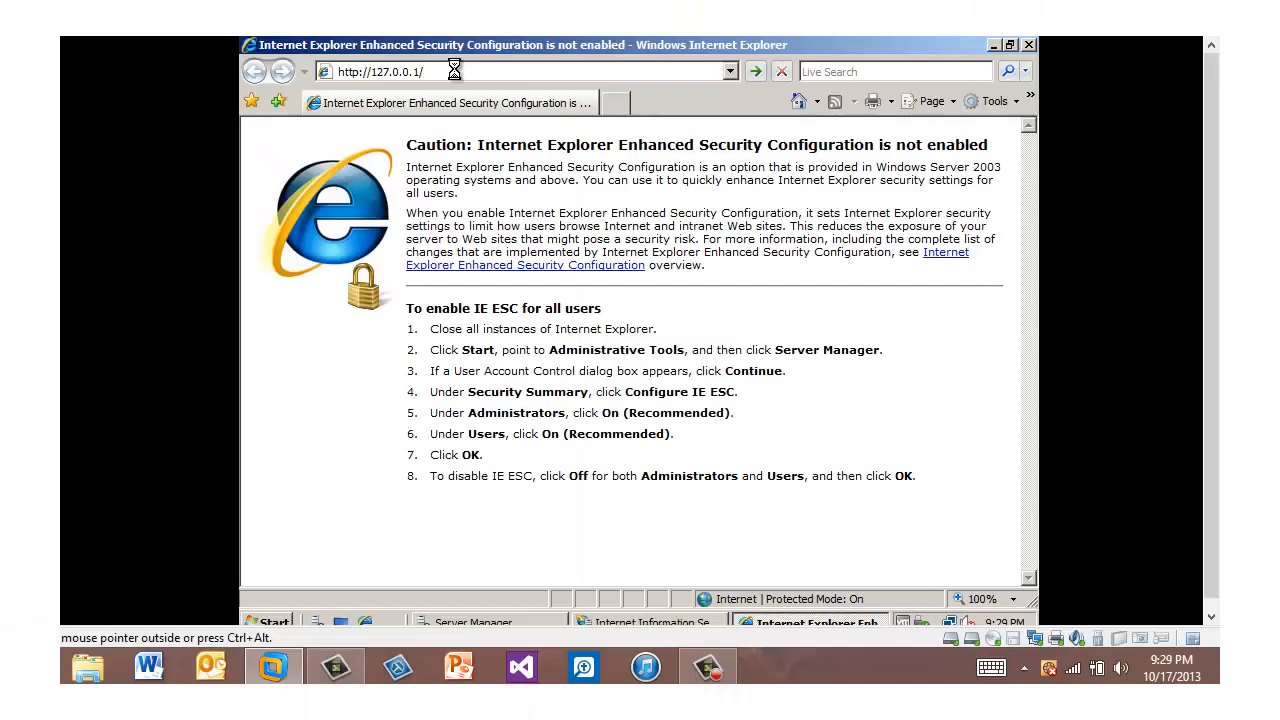
pyautogui.press('Return')
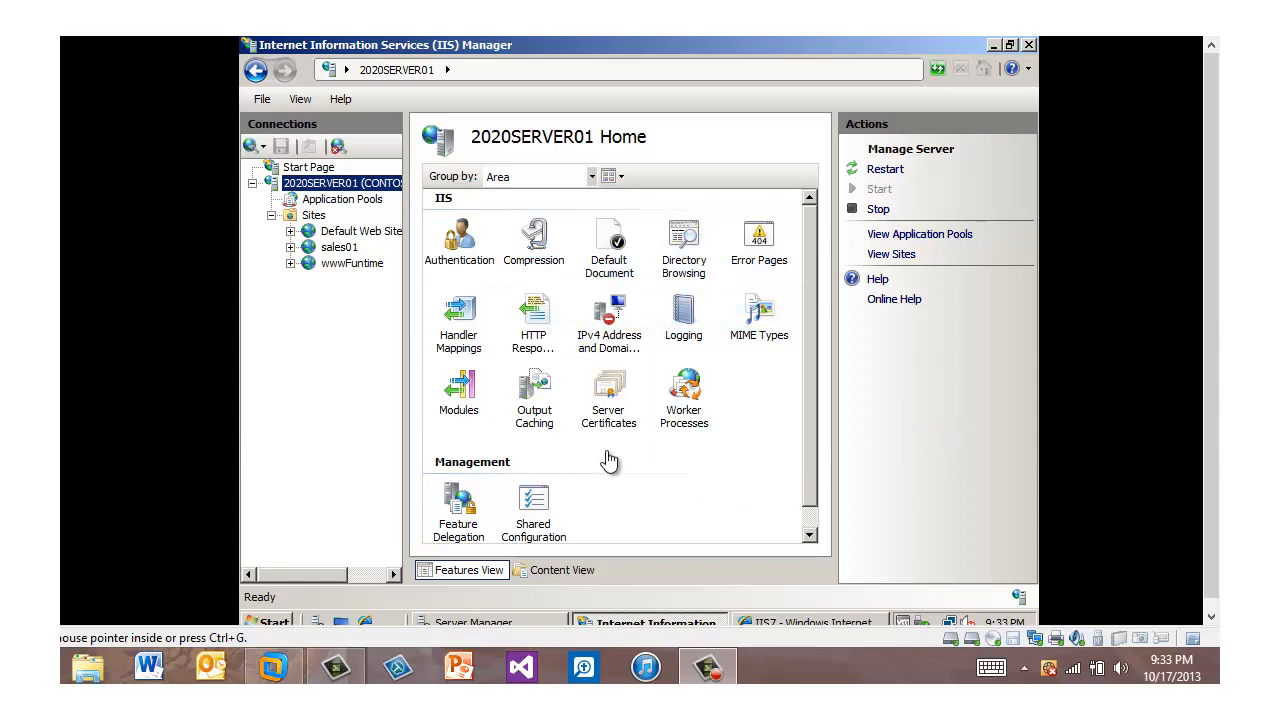
# Step: Create a self-signed server certificate with the friendly name 2020Server01 and view its details
pyautogui.doubleClick(606, 398)
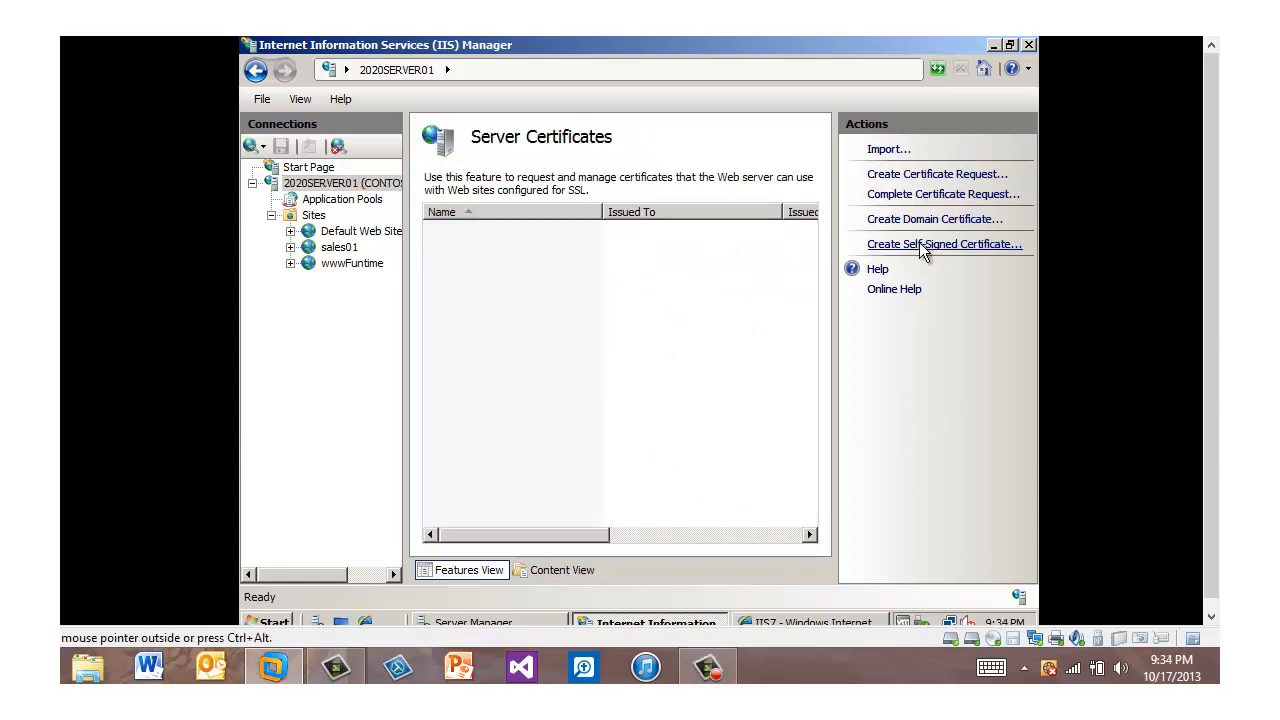
pyautogui.click(922, 245)
pyautogui.write('2020Server01')
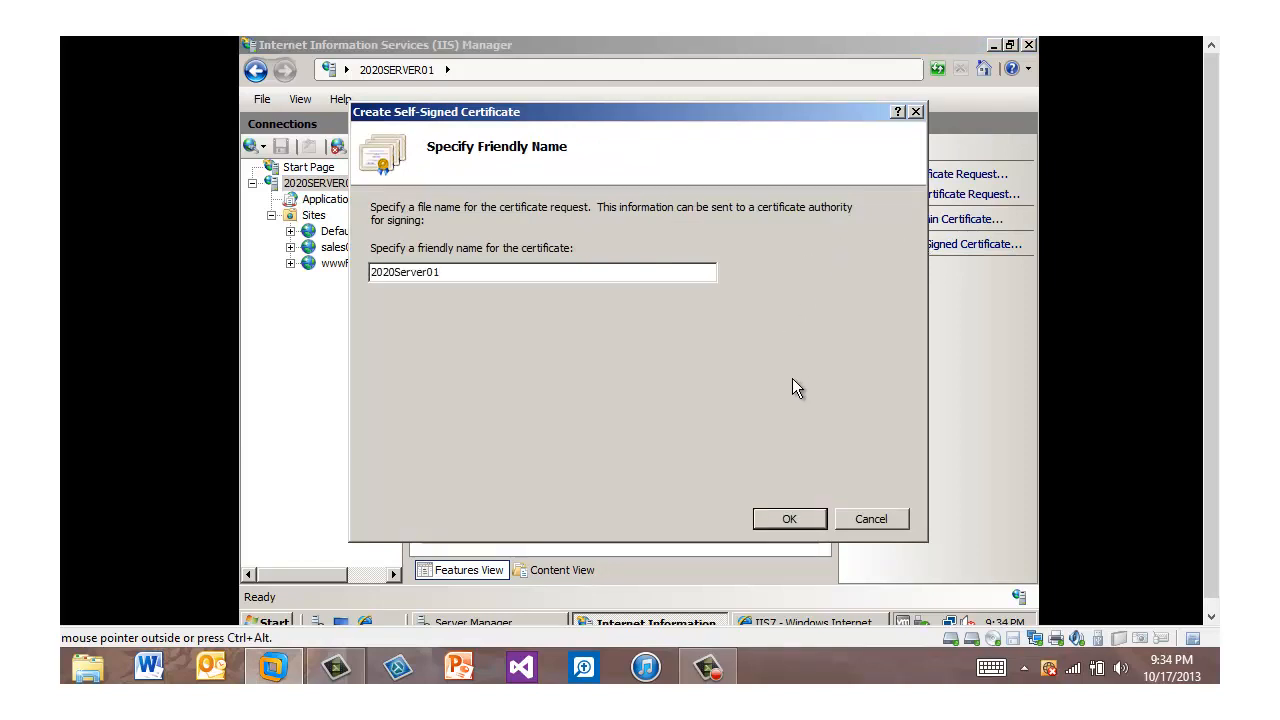
pyautogui.click(789, 519)
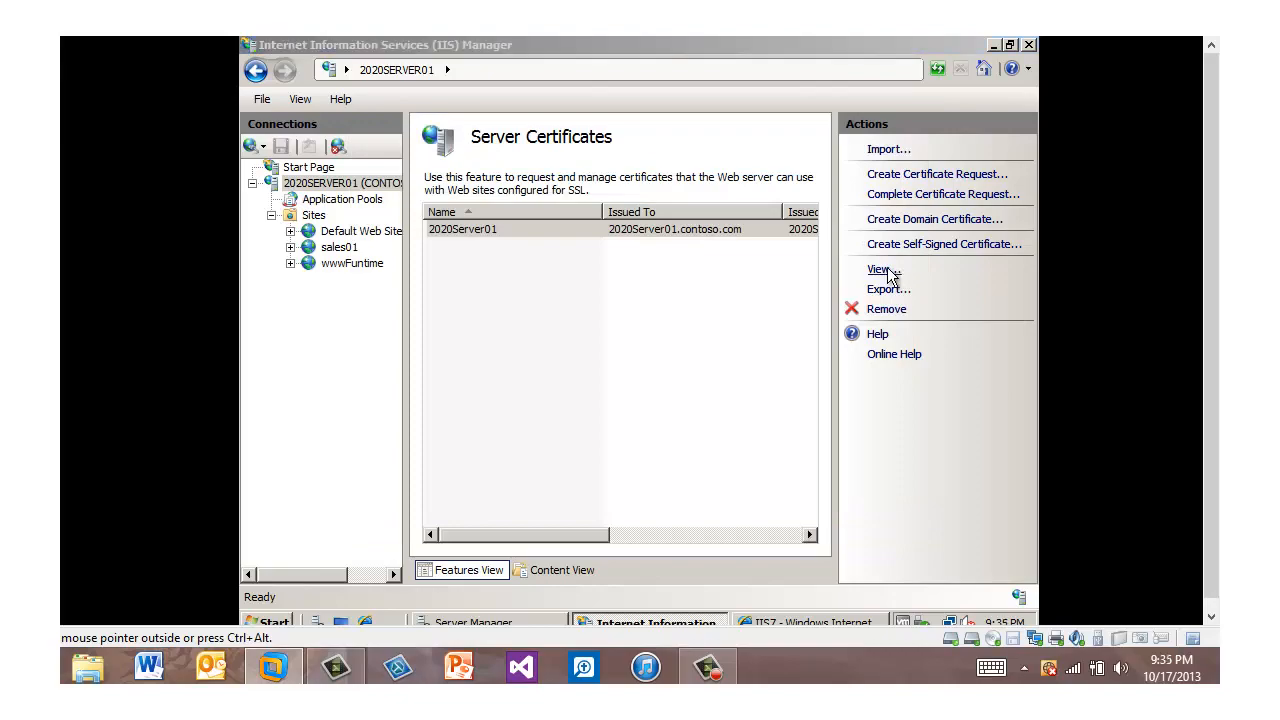
pyautogui.click(870, 271)
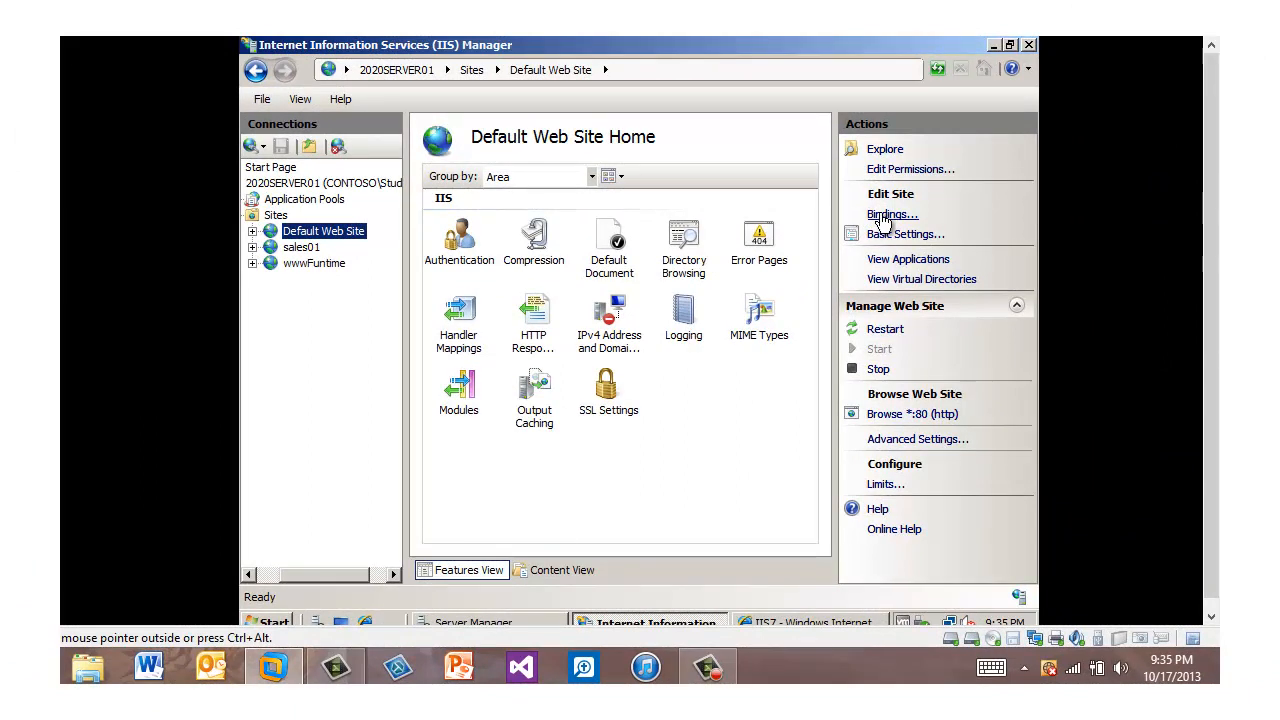
# Step: Add an https binding on port 443 for all unassigned addresses to the Default Web Site, using the 2020Server01 SSL certificate
pyautogui.click(882, 218)
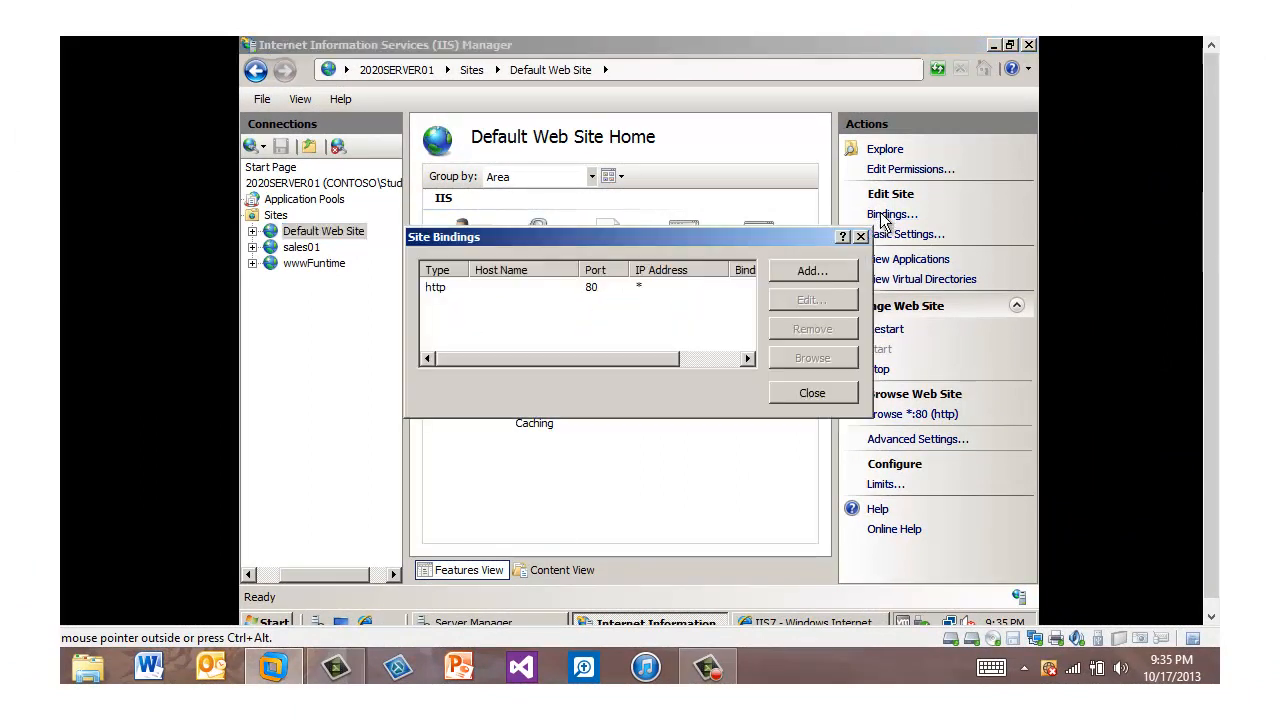
pyautogui.click(814, 271)
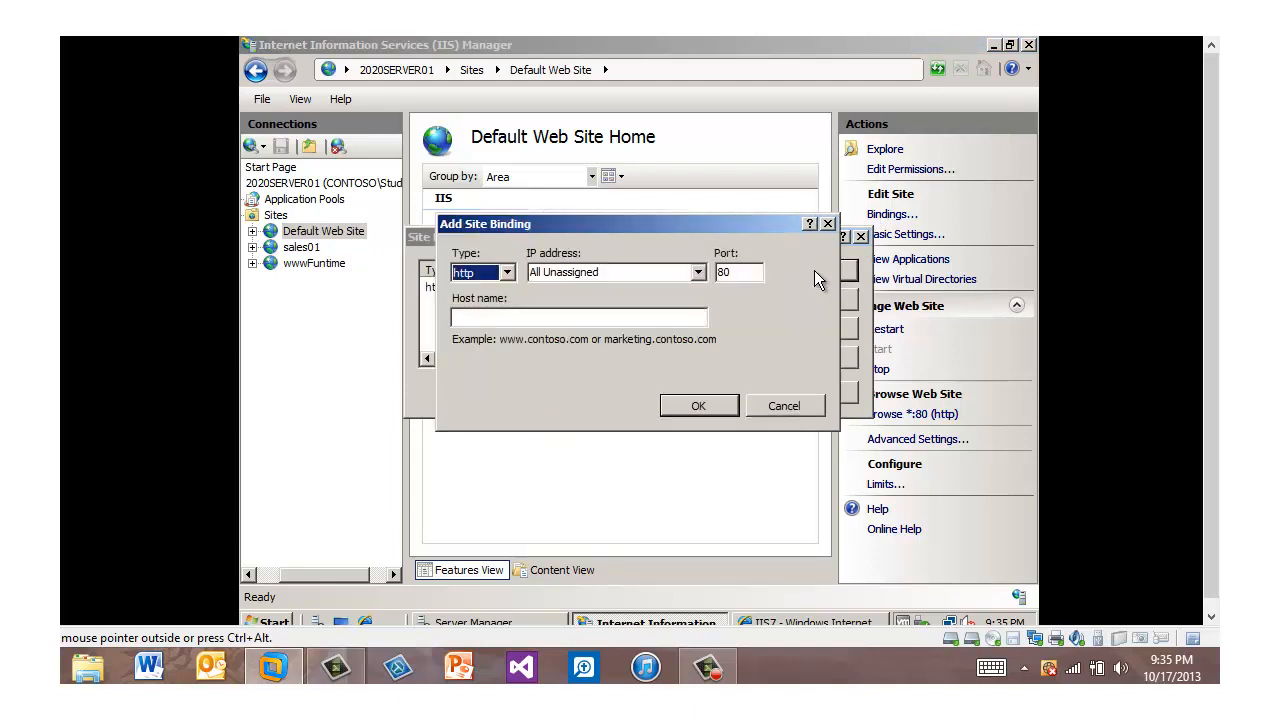
pyautogui.click(507, 272)
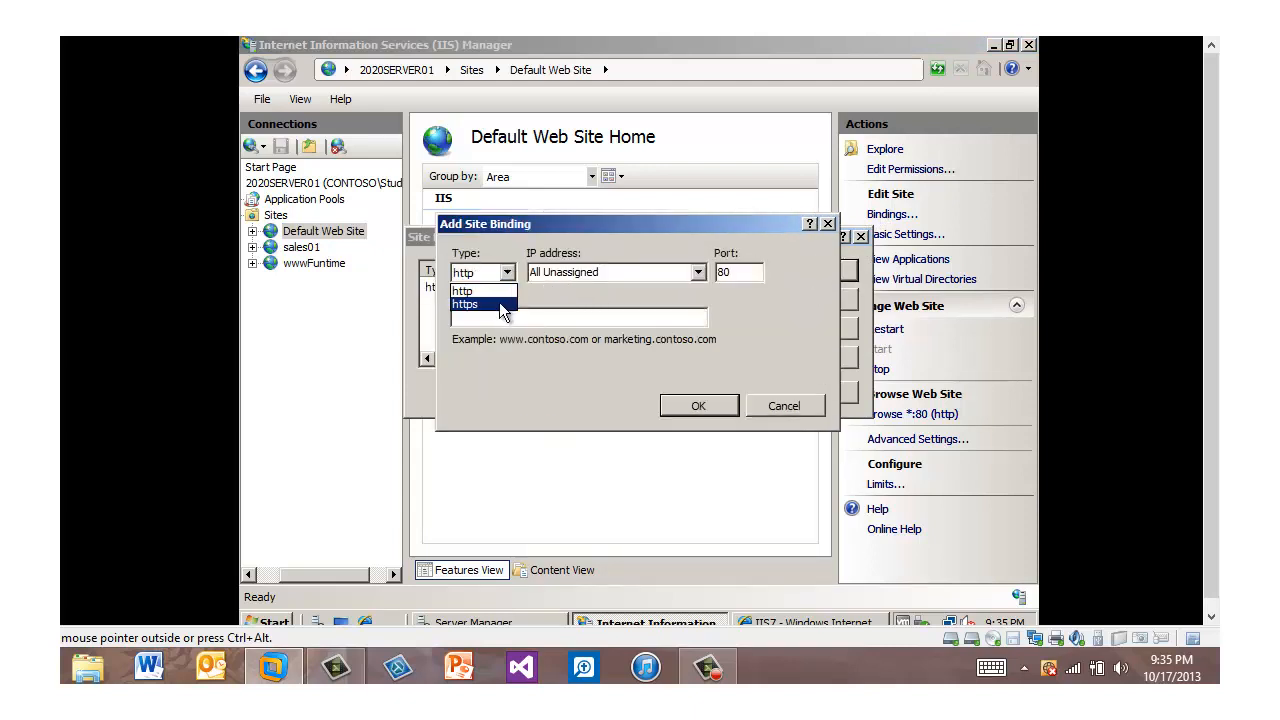
pyautogui.click(502, 305)
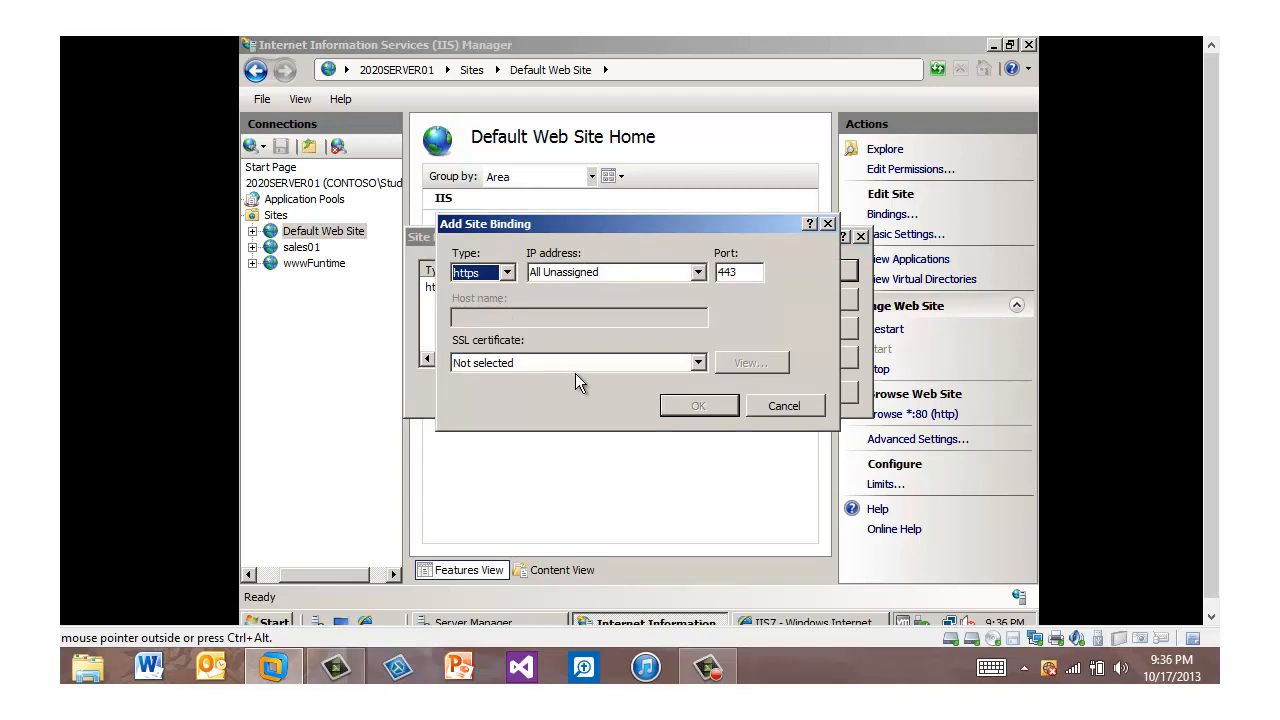
pyautogui.click(697, 363)
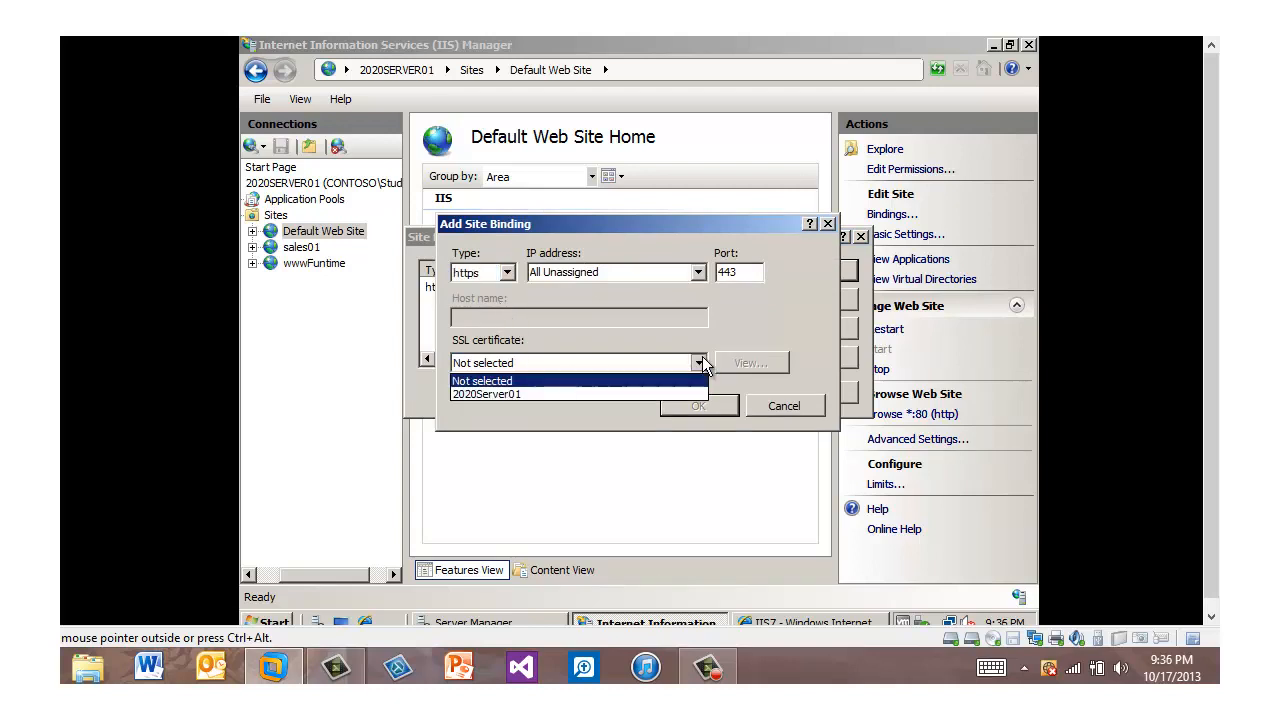
pyautogui.click(578, 394)
pyautogui.click(698, 410)
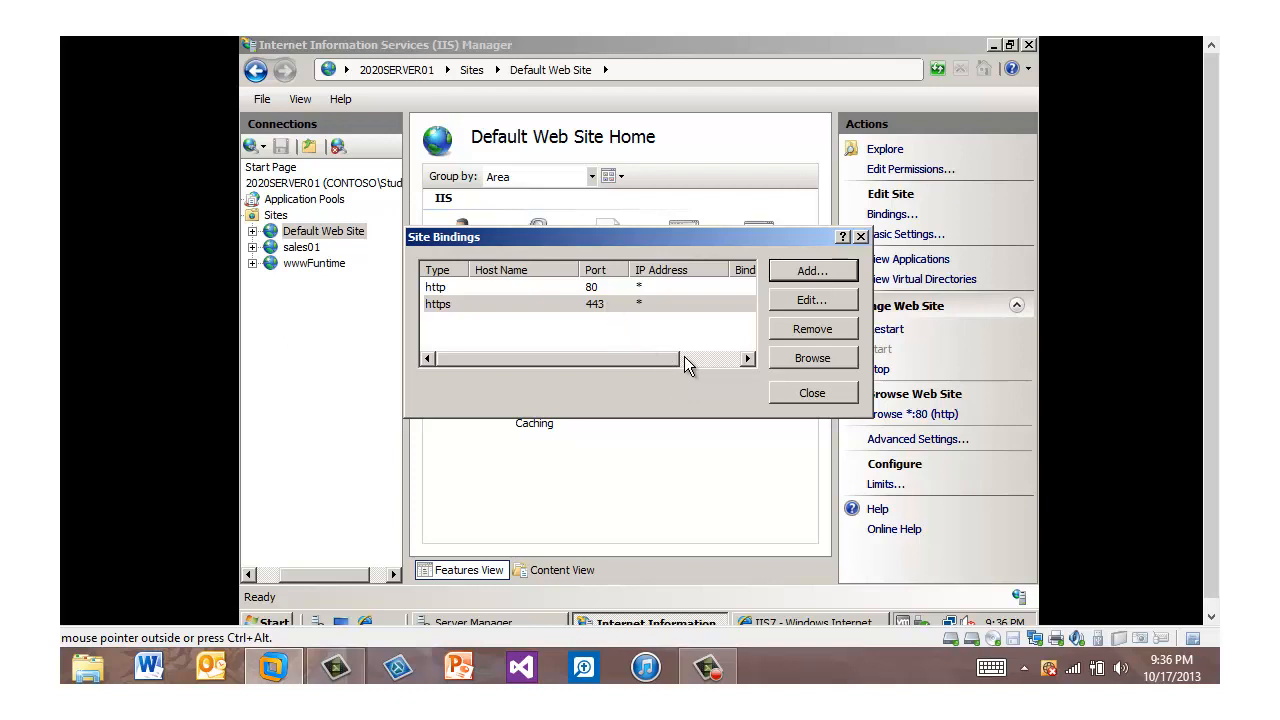
pyautogui.moveTo(656, 360); pyautogui.dragTo(656, 420)
pyautogui.click(800, 393)
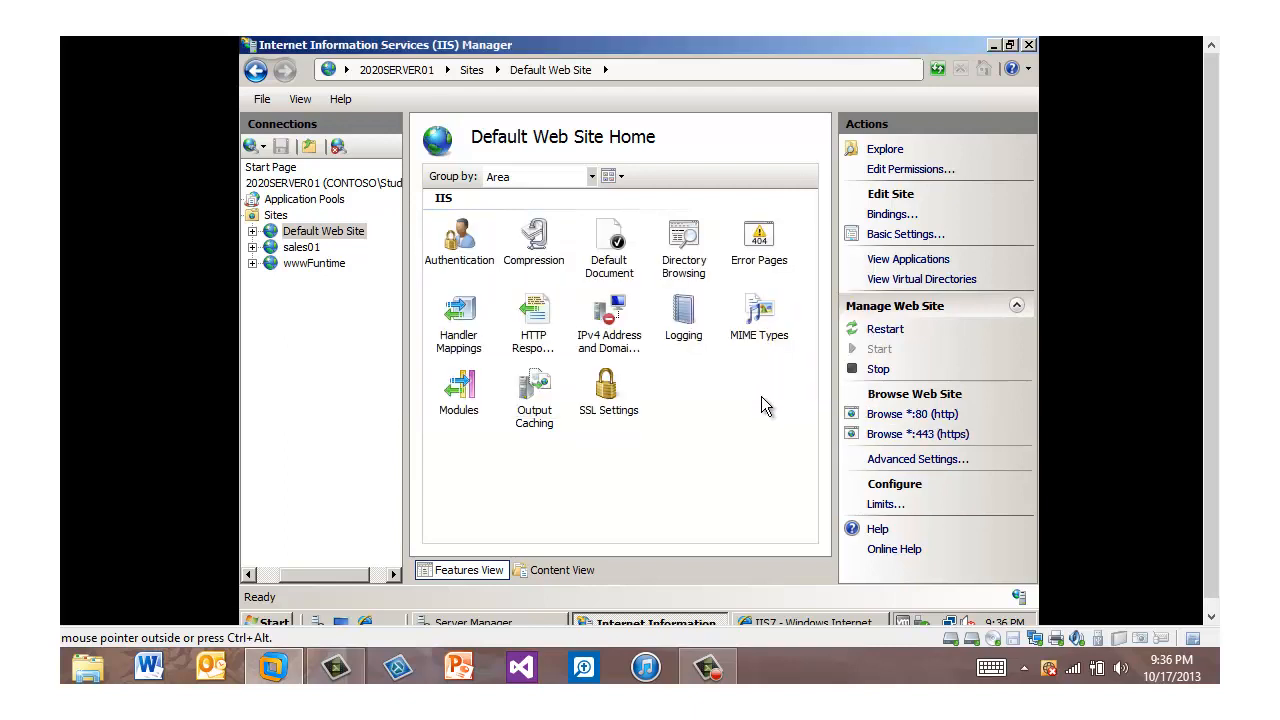
# Step: Require SSL and 128-bit SSL for the Default Web Site and apply the settings
pyautogui.doubleClick(610, 395)
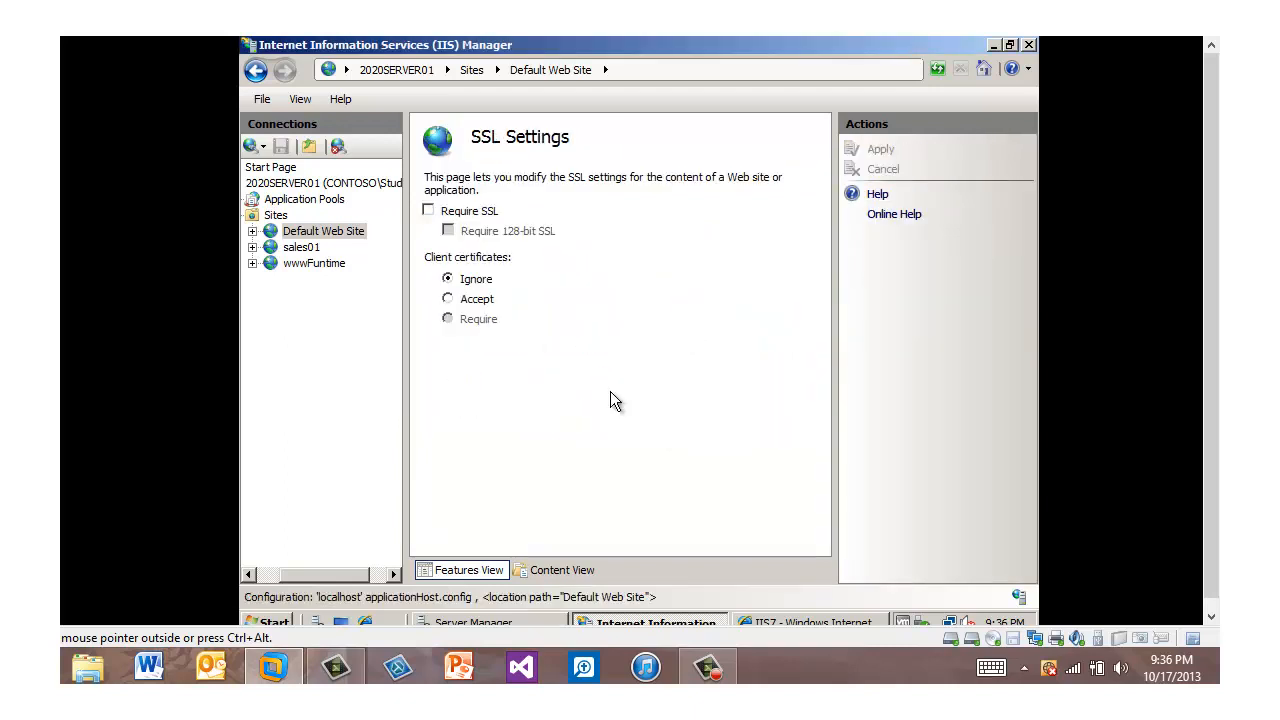
pyautogui.click(428, 211)
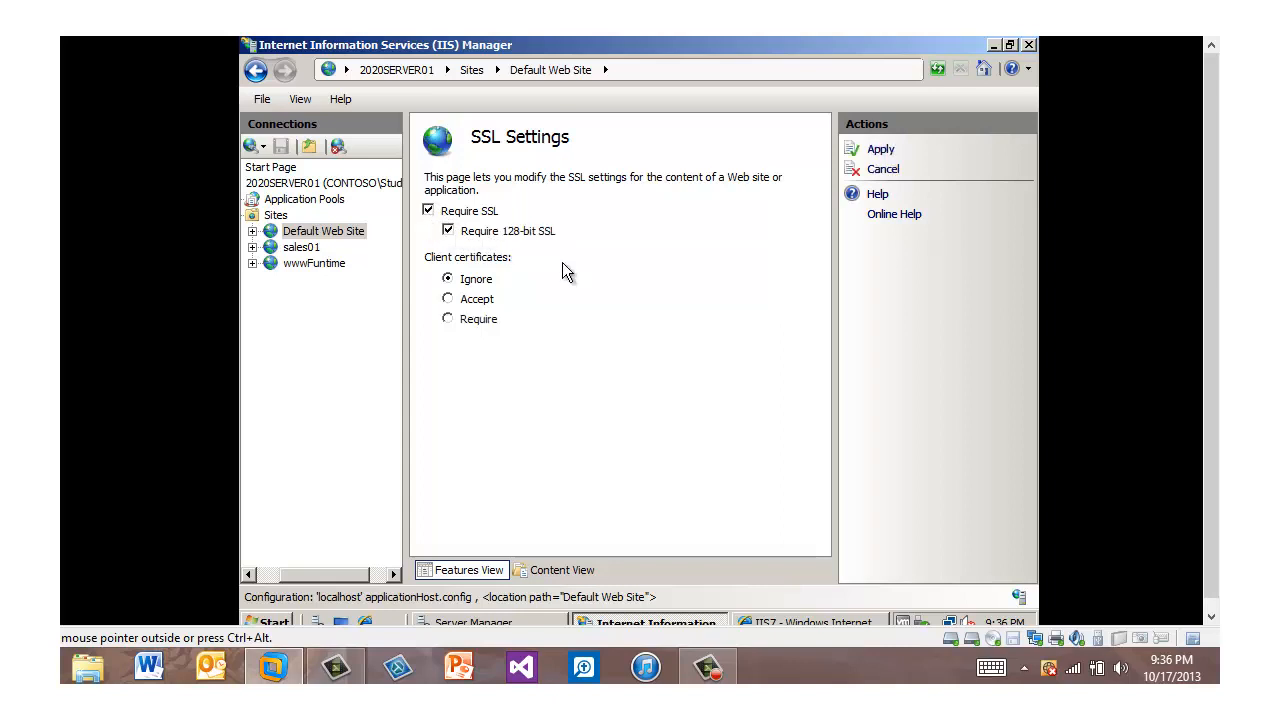
pyautogui.click(882, 152)
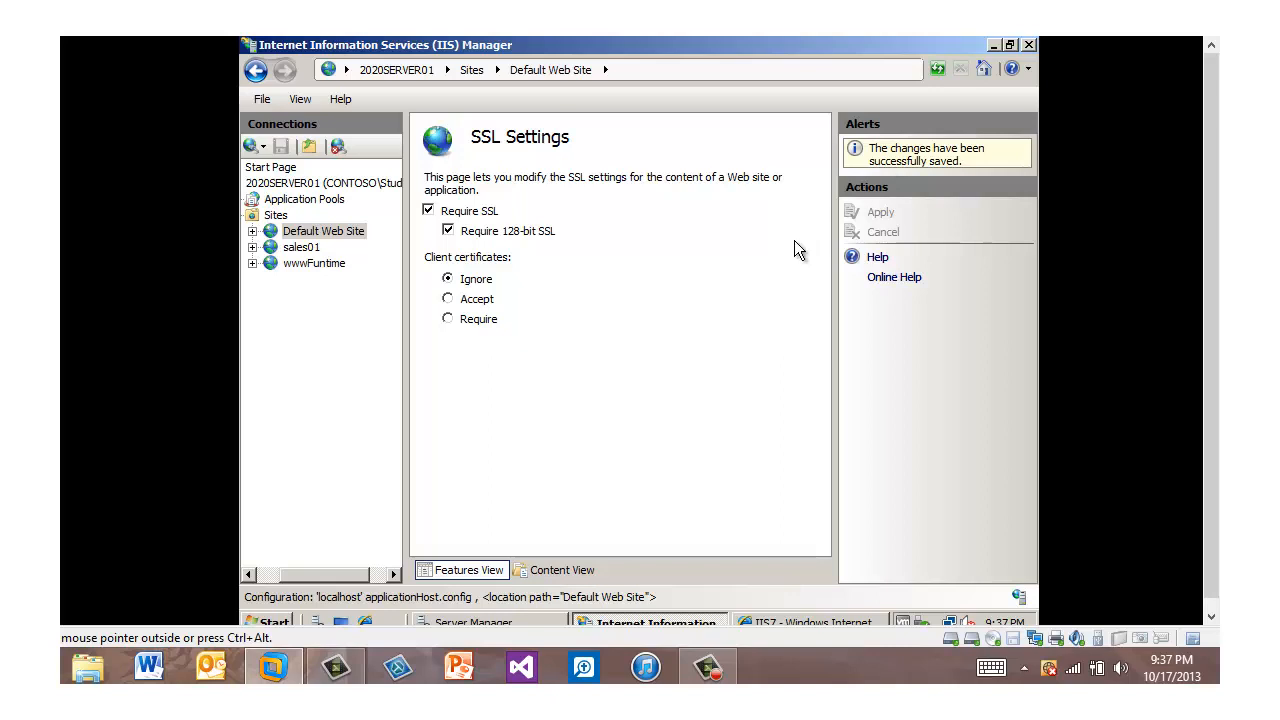
# Step: Switch to a new Internet Explorer window and clear its address
pyautogui.click(268, 622)
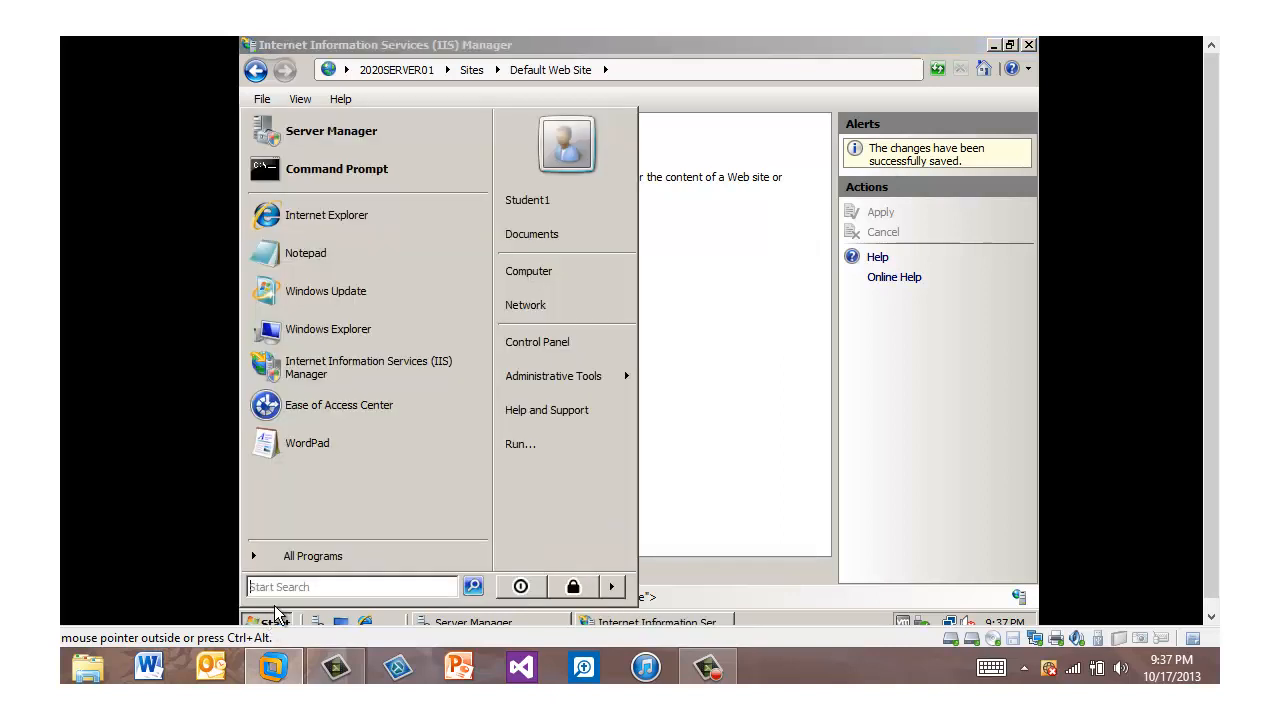
pyautogui.click(336, 217)
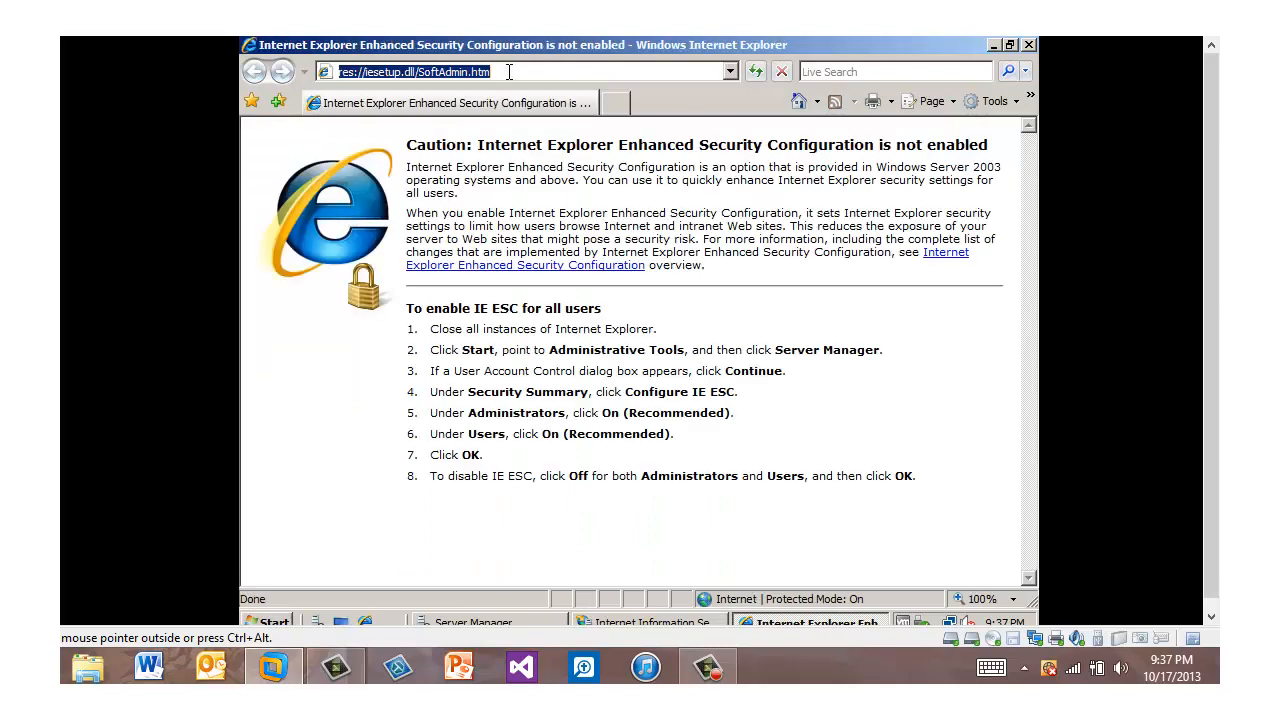
pyautogui.press('BackSpace')
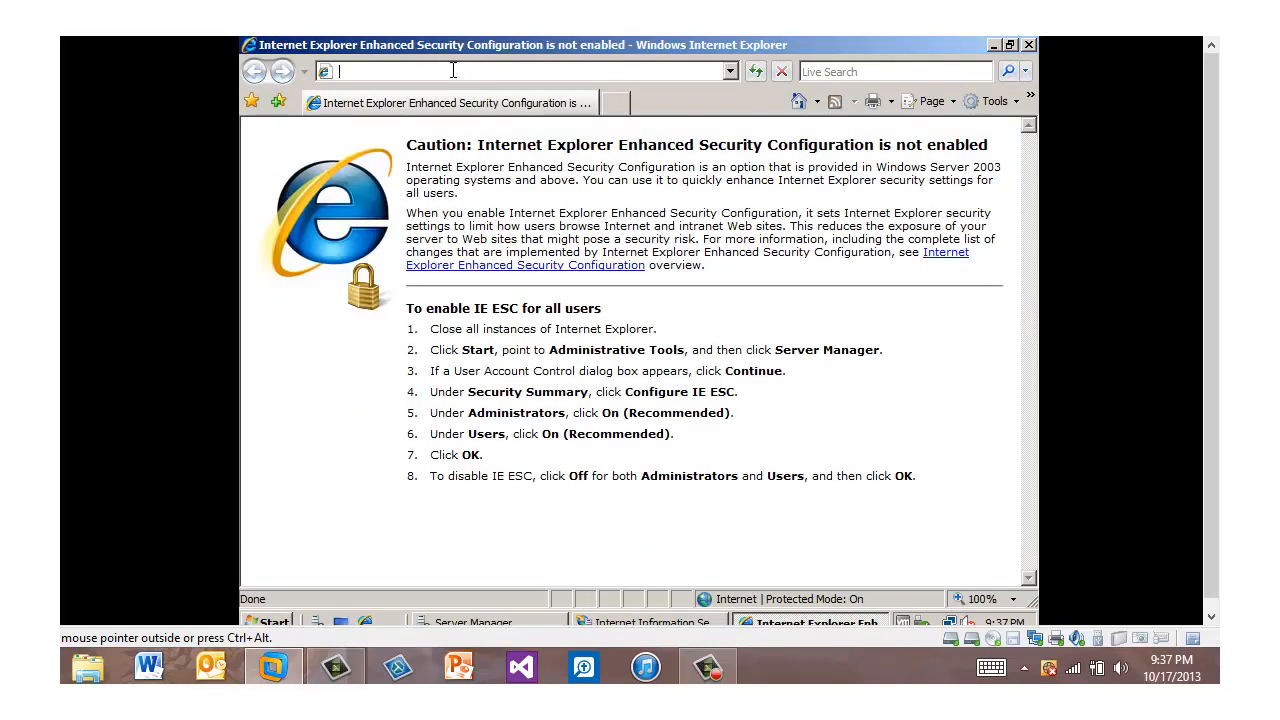